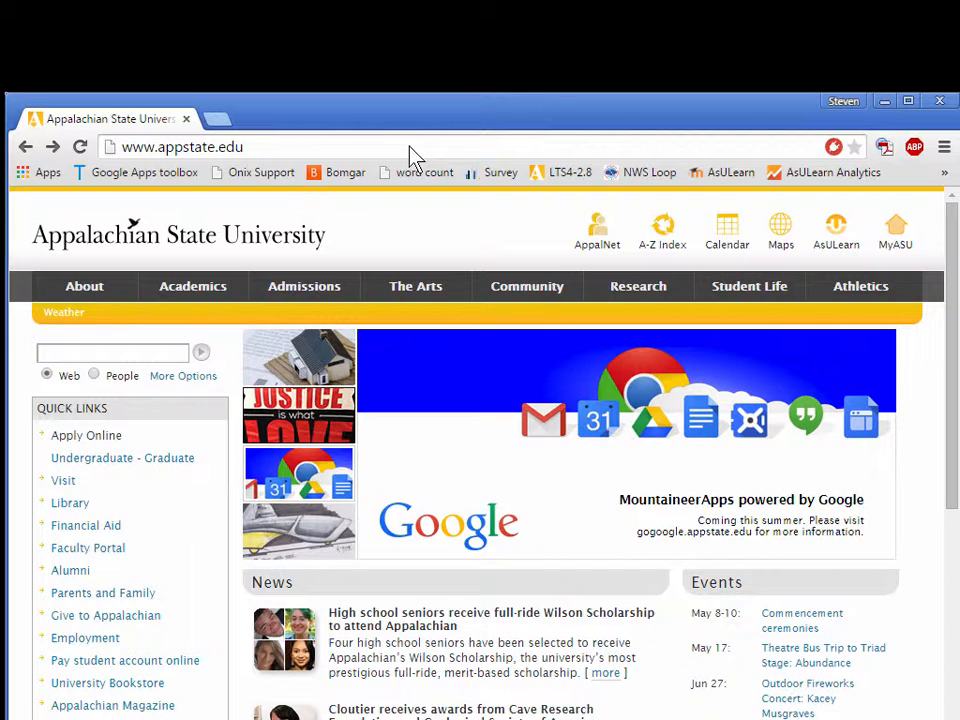
pyautogui.click(408, 146)
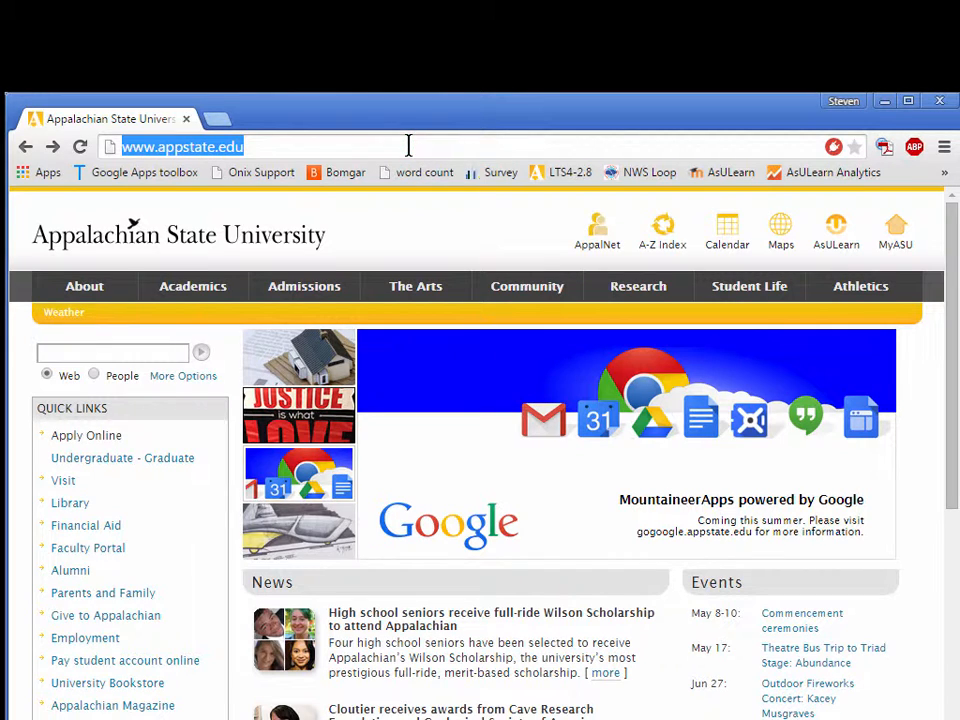
pyautogui.write('www.calendars.appstate.edu')
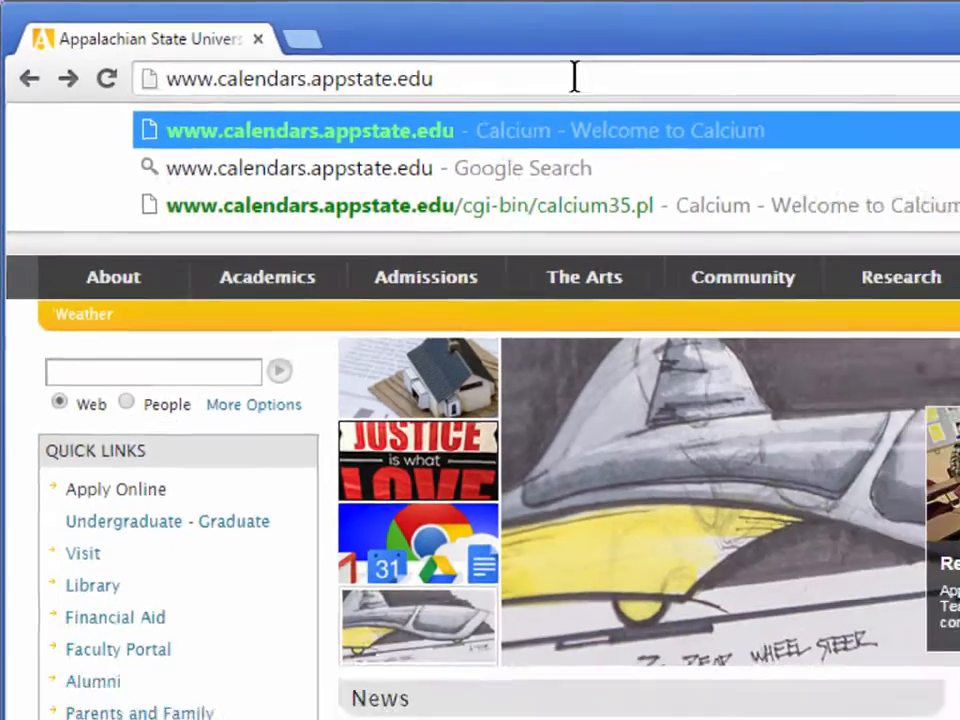
pyautogui.press('Return')
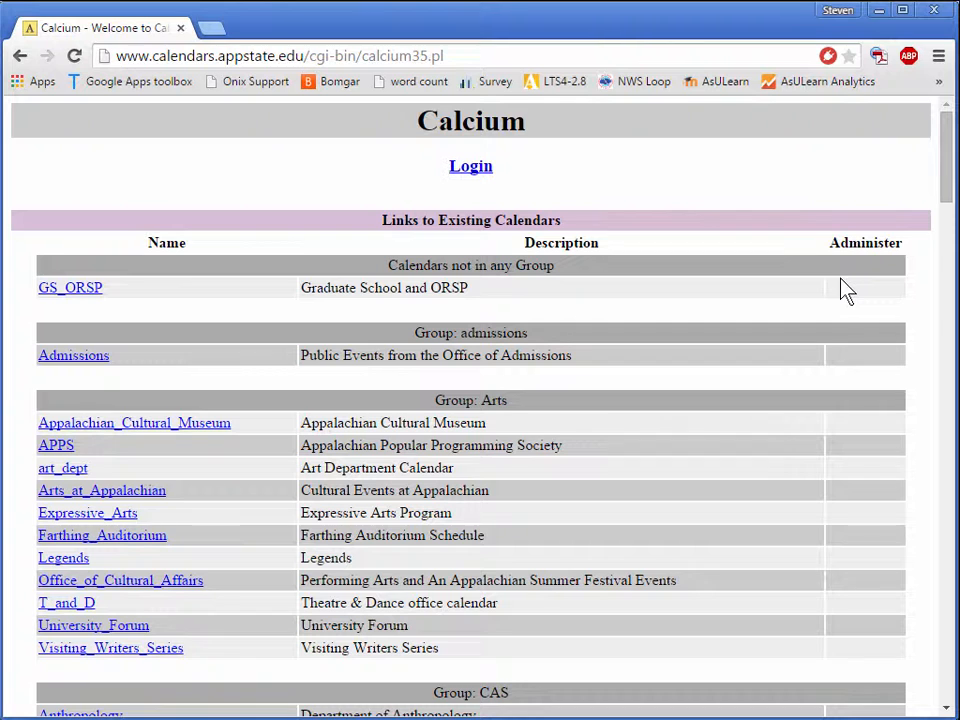
# Open the Distance_Learning_Video_Events calendar and bring up its Export Events option.
pyautogui.click(948, 155)
pyautogui.moveTo(948, 160); pyautogui.dragTo(909, 497)
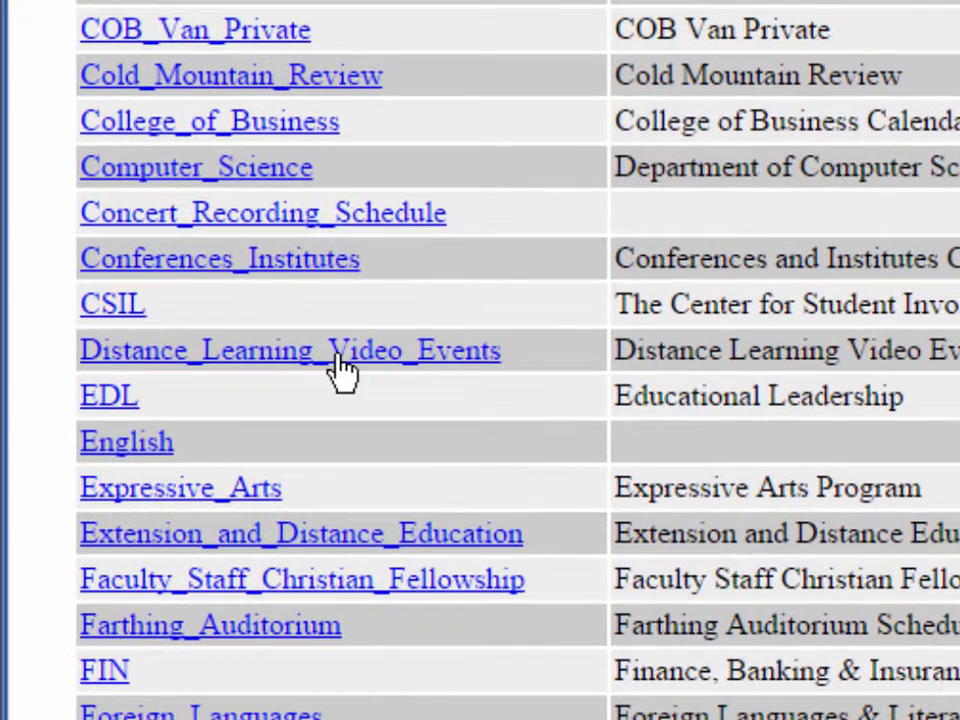
pyautogui.click(233, 396)
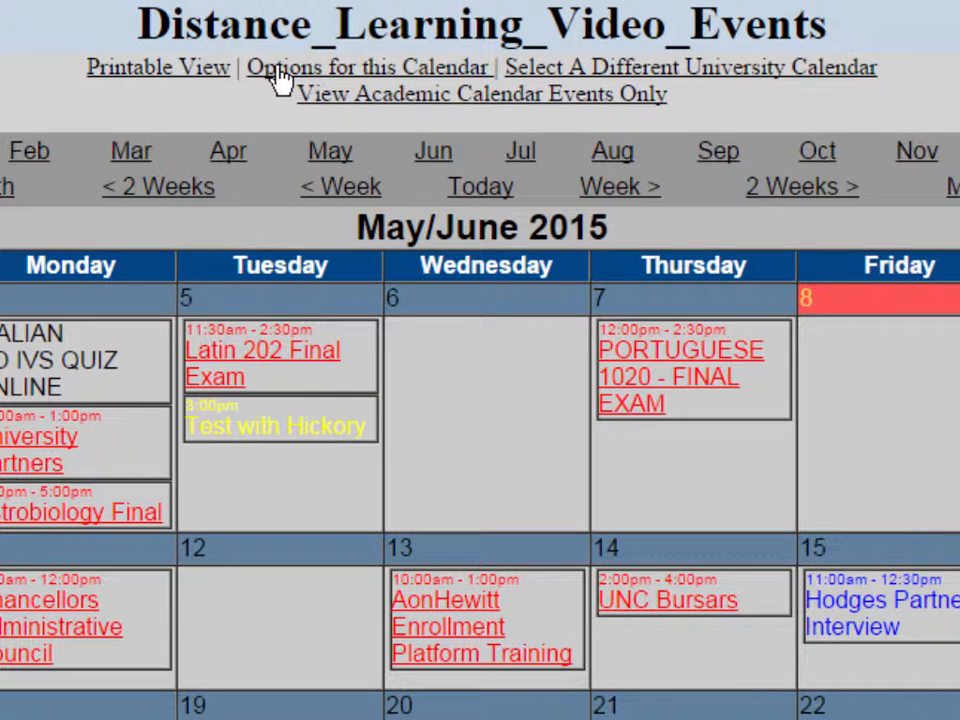
pyautogui.click(280, 70)
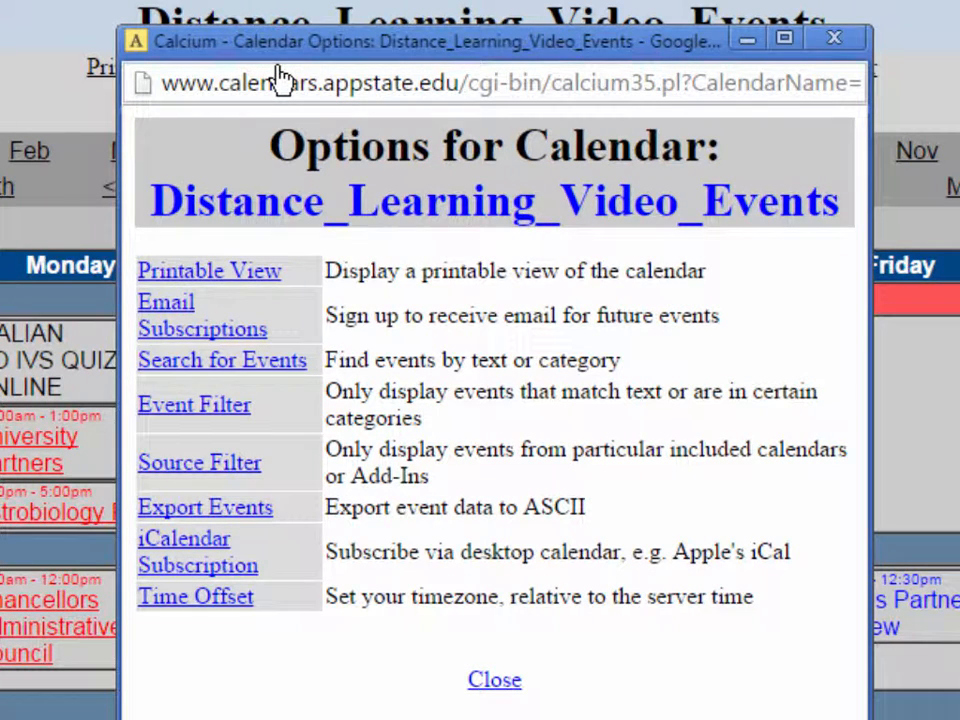
pyautogui.click(190, 516)
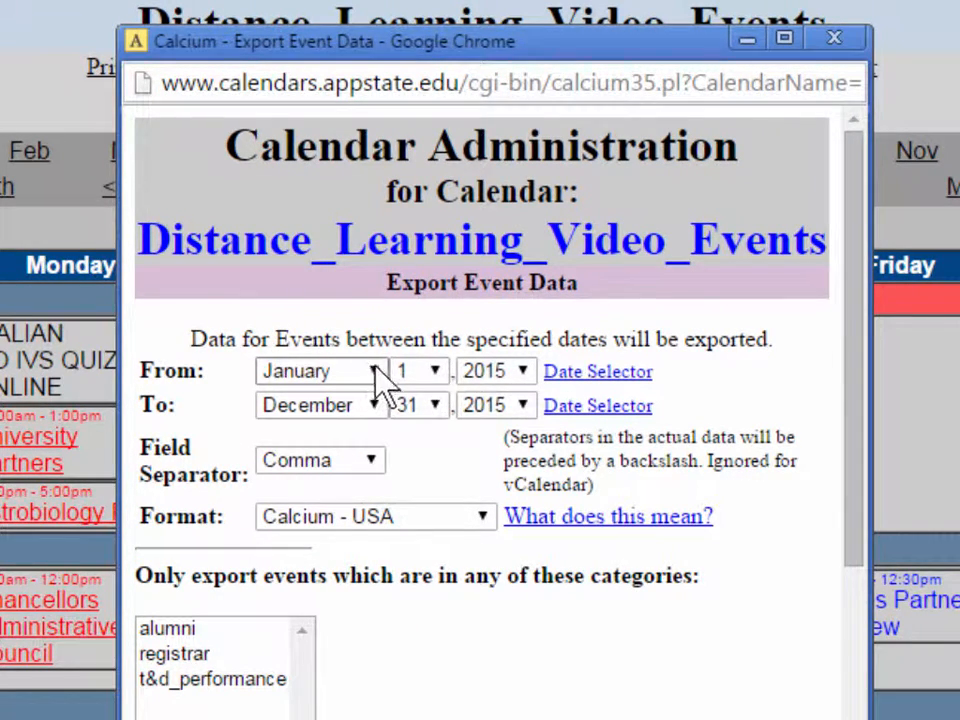
# Set the export start year to 2013 and the format to iCalendar - file, and download the events.
pyautogui.click(525, 373)
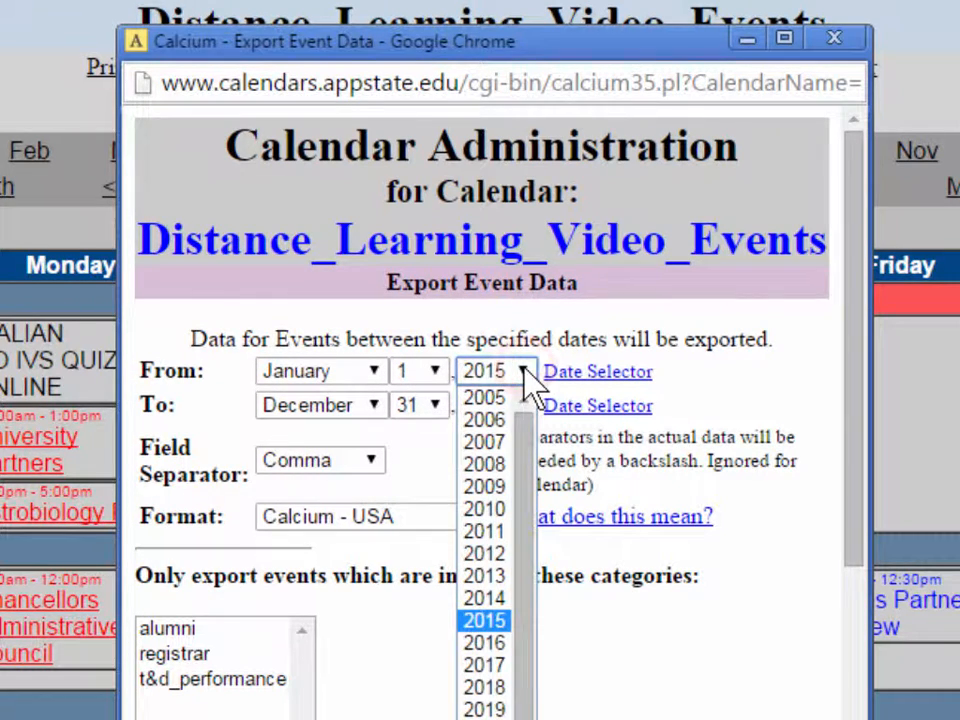
pyautogui.click(488, 579)
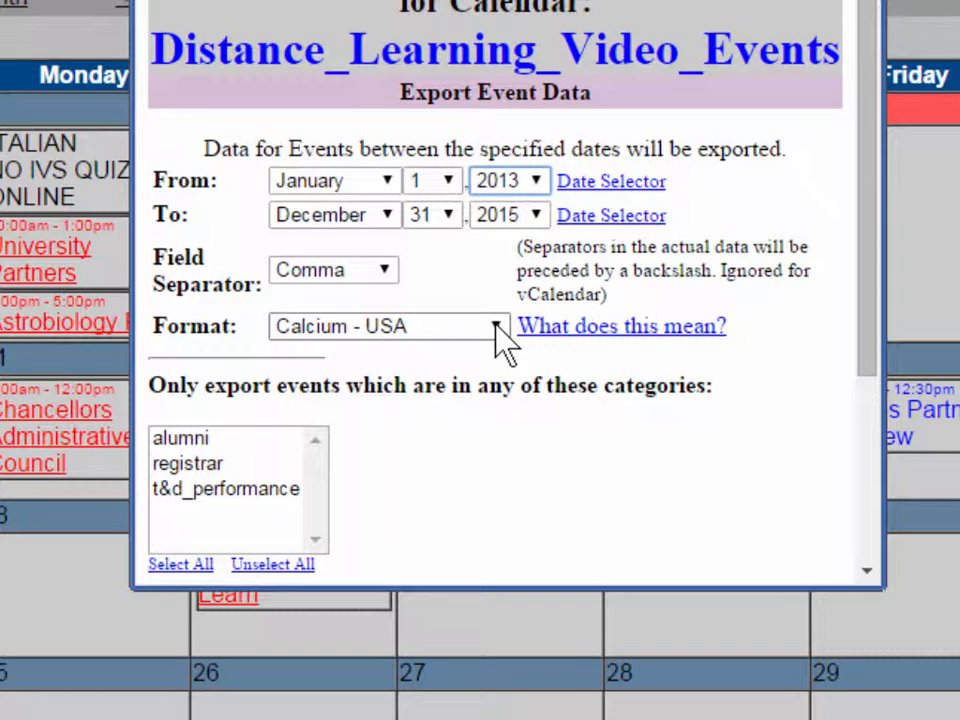
pyautogui.click(496, 326)
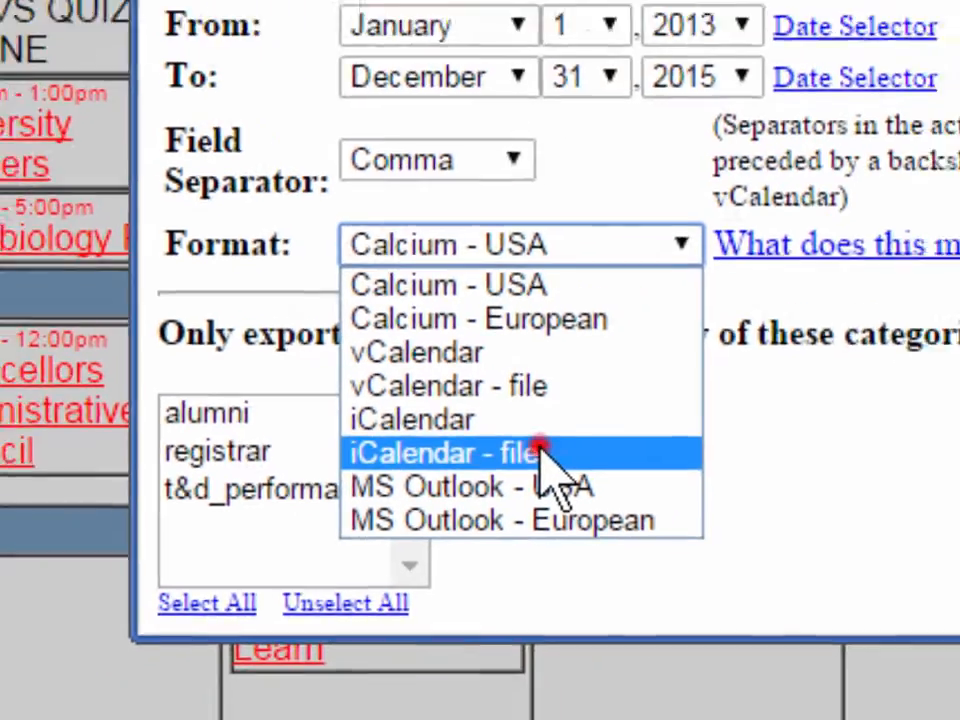
pyautogui.click(612, 425)
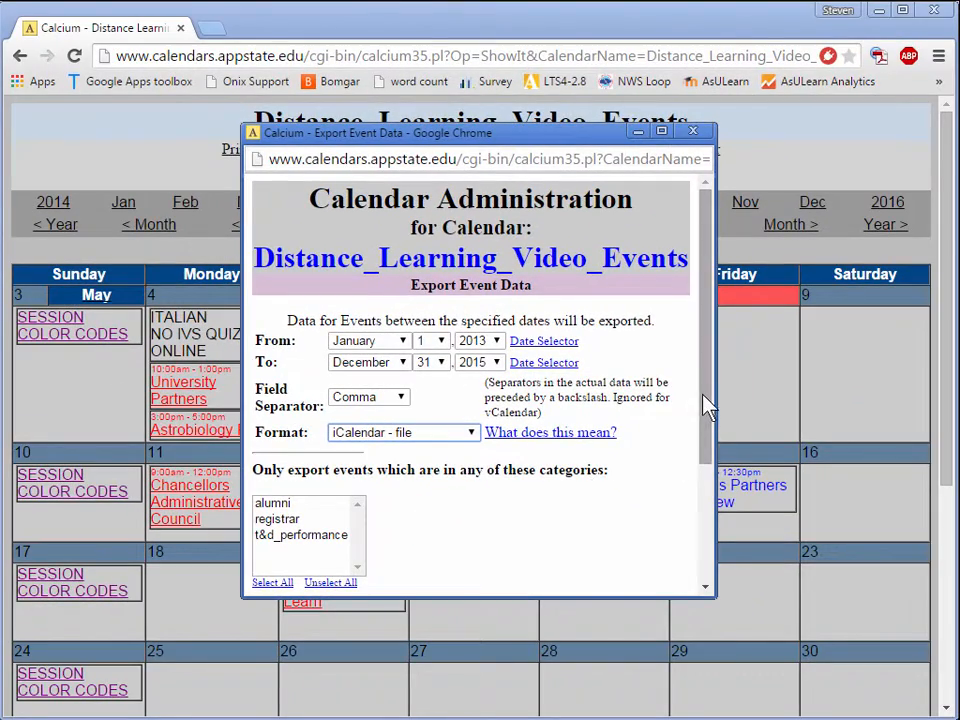
pyautogui.moveTo(705, 390); pyautogui.dragTo(664, 544)
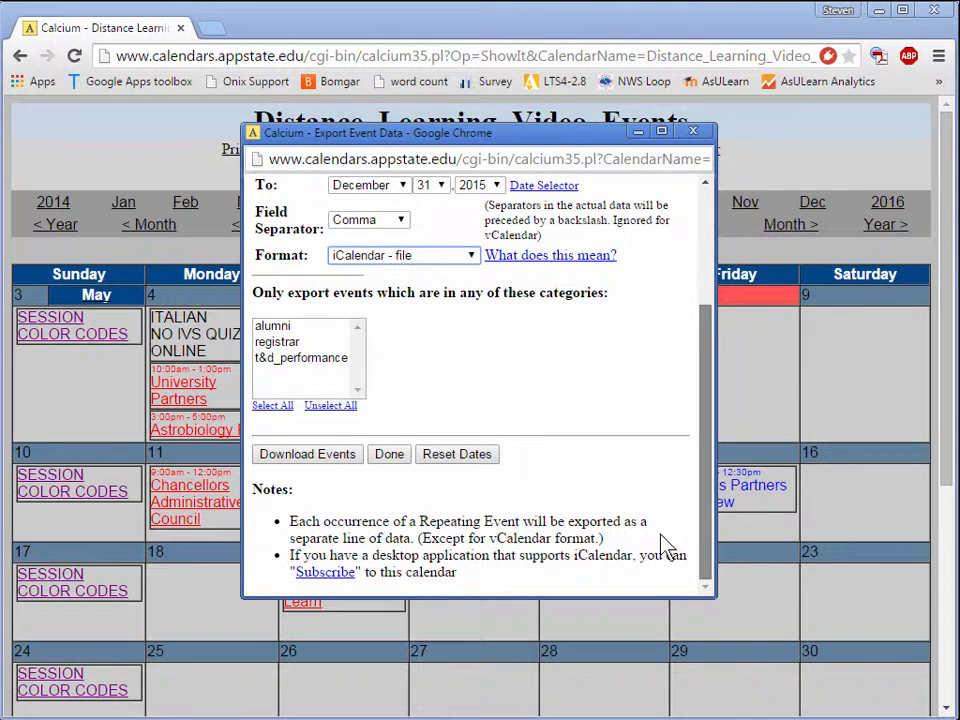
pyautogui.click(302, 455)
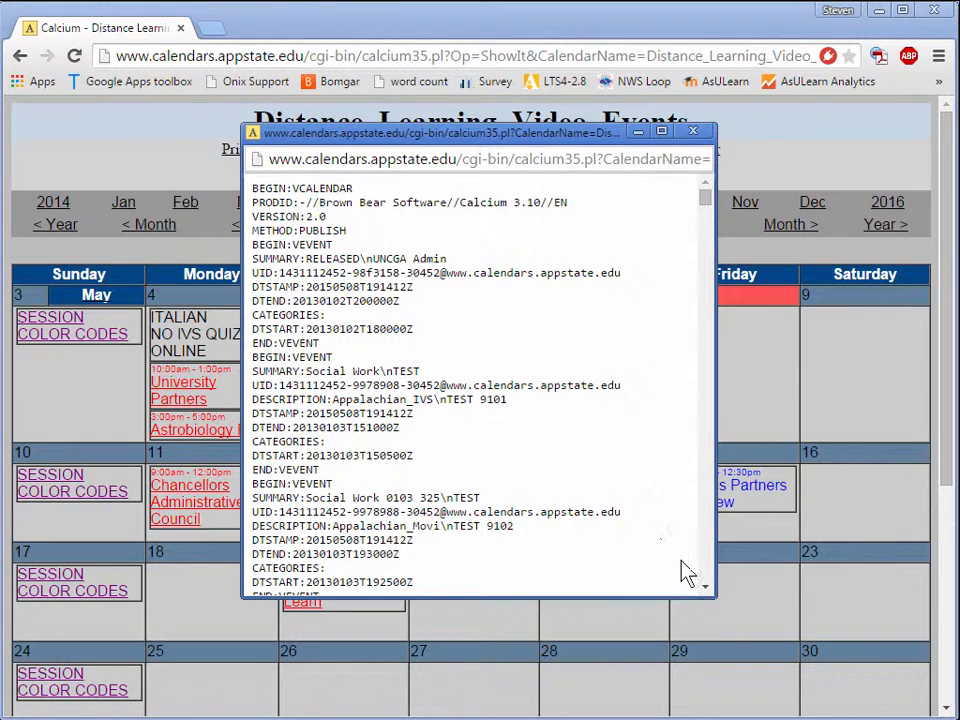
# Enlarge the window with the exported event data and highlight its text from BEGIN:VCALENDAR down.
pyautogui.moveTo(715, 597); pyautogui.dragTo(895, 710)
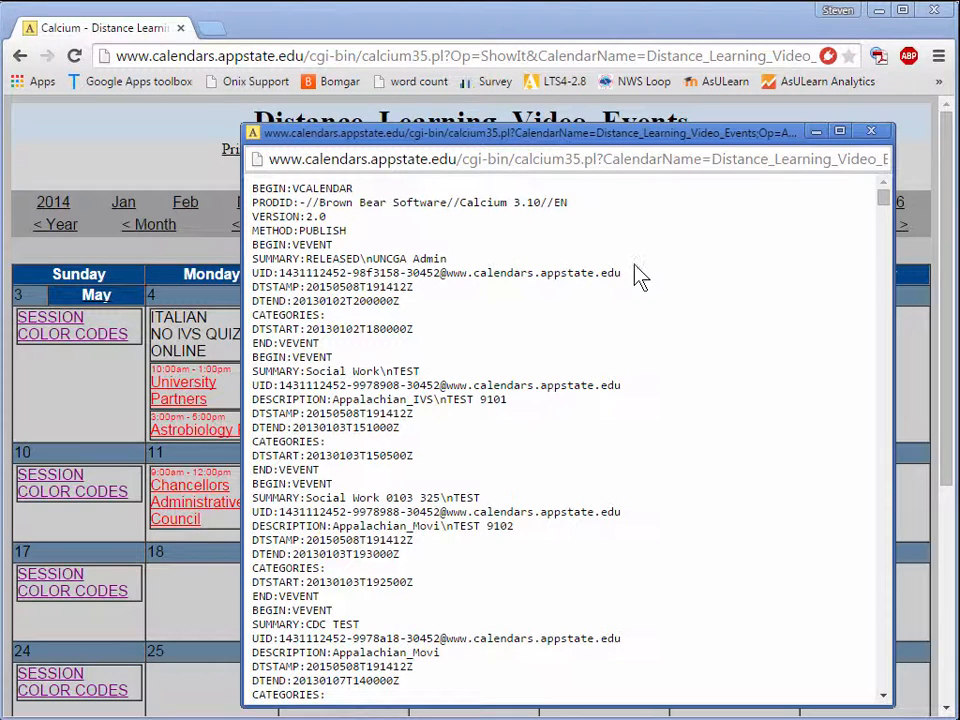
pyautogui.click(254, 185)
pyautogui.moveTo(254, 185); pyautogui.dragTo(278, 680)
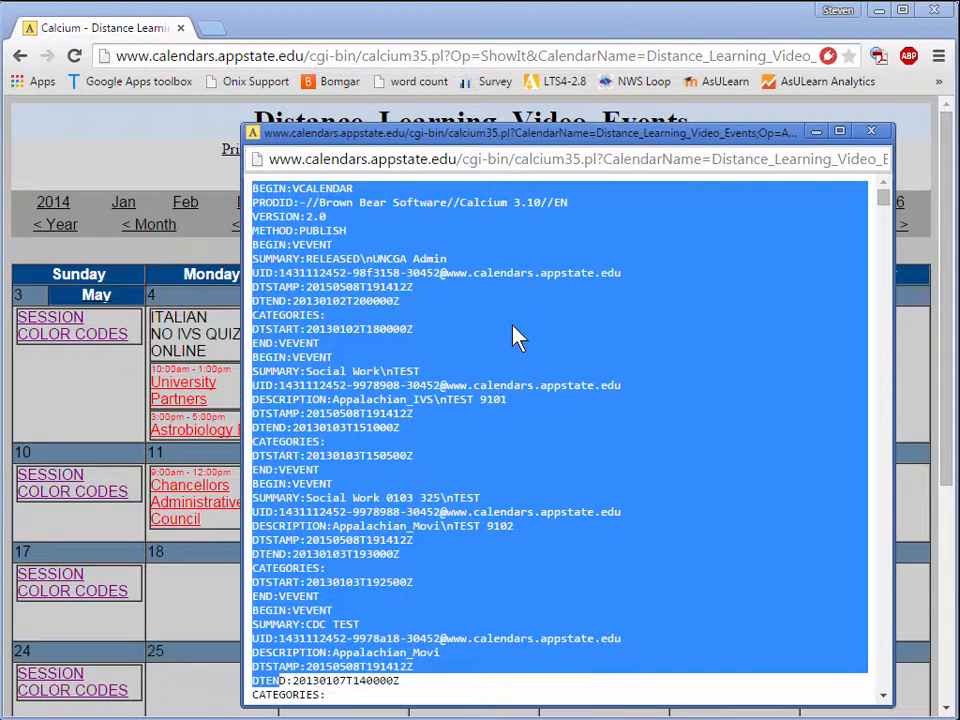
# Save the exported event data to the Desktop as Events.ics and close the export window.
pyautogui.hotkey('ctrl', 's')
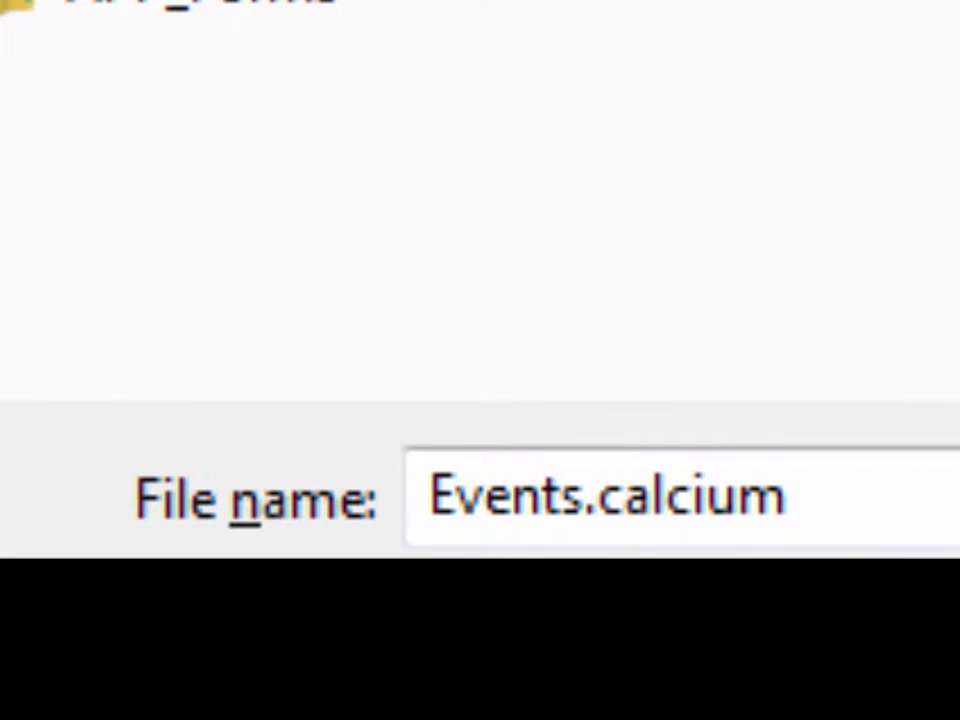
pyautogui.doubleClick(606, 499)
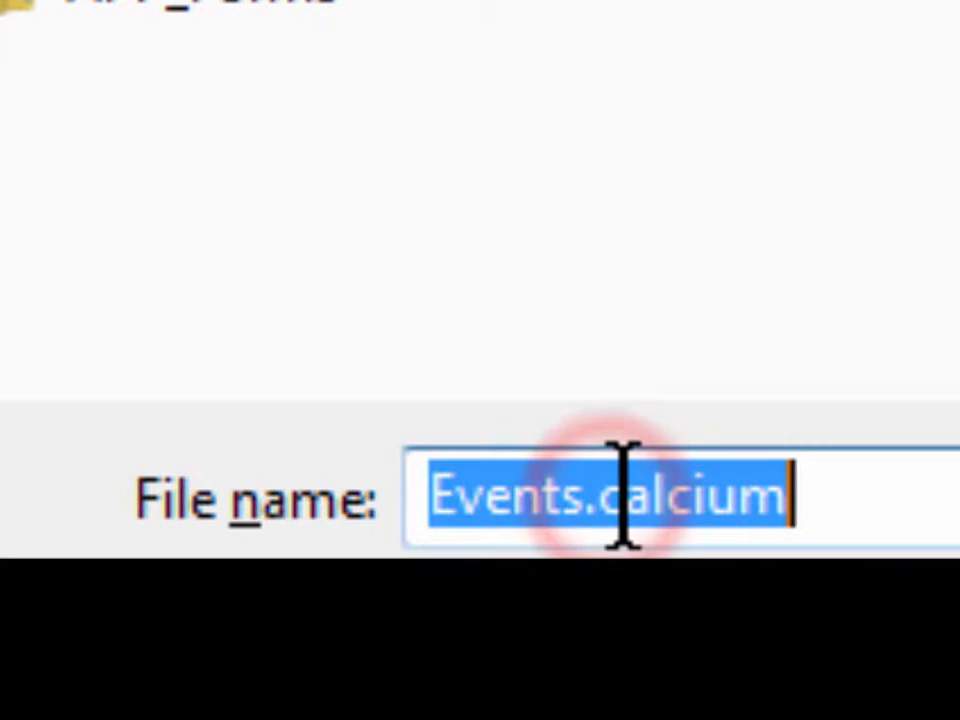
pyautogui.moveTo(611, 497); pyautogui.dragTo(878, 489)
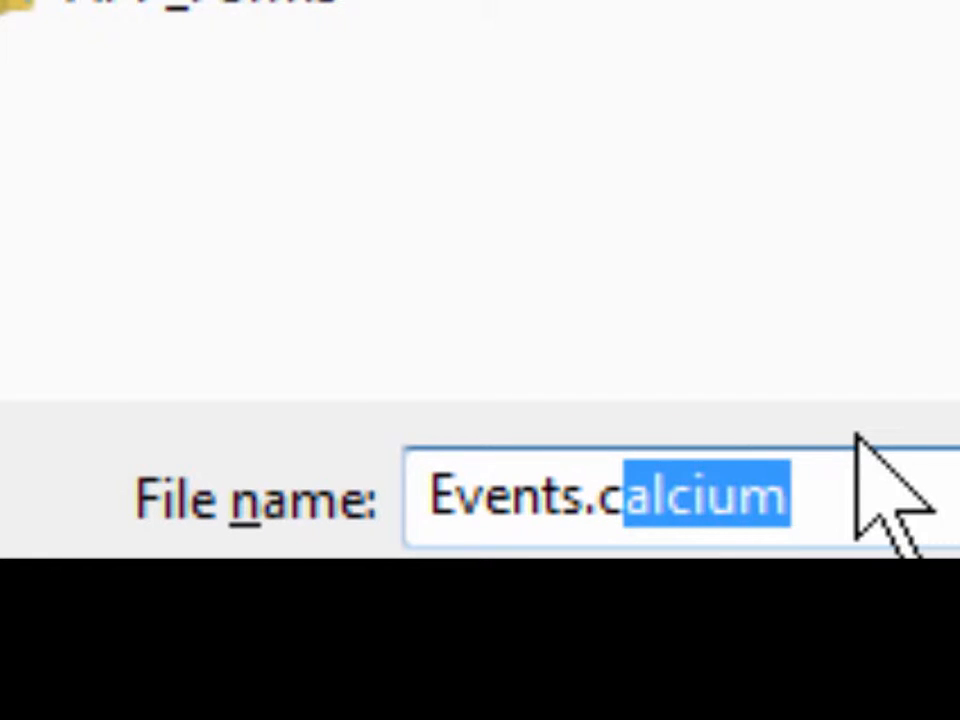
pyautogui.press('BackSpace')
pyautogui.press('BackSpace')
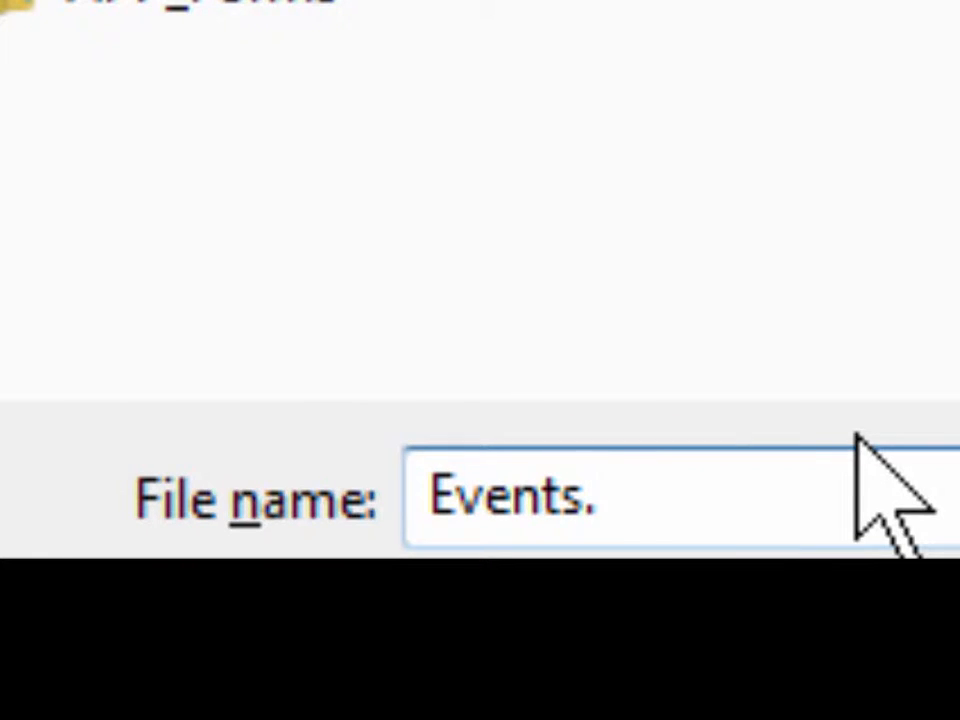
pyautogui.write('ics')
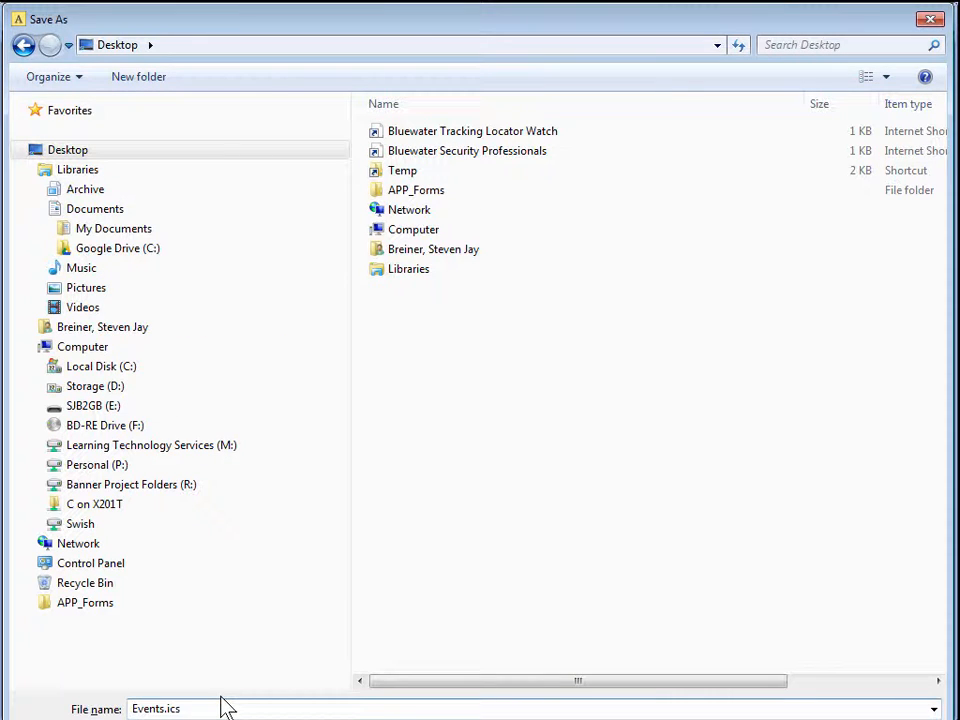
pyautogui.press('Return')
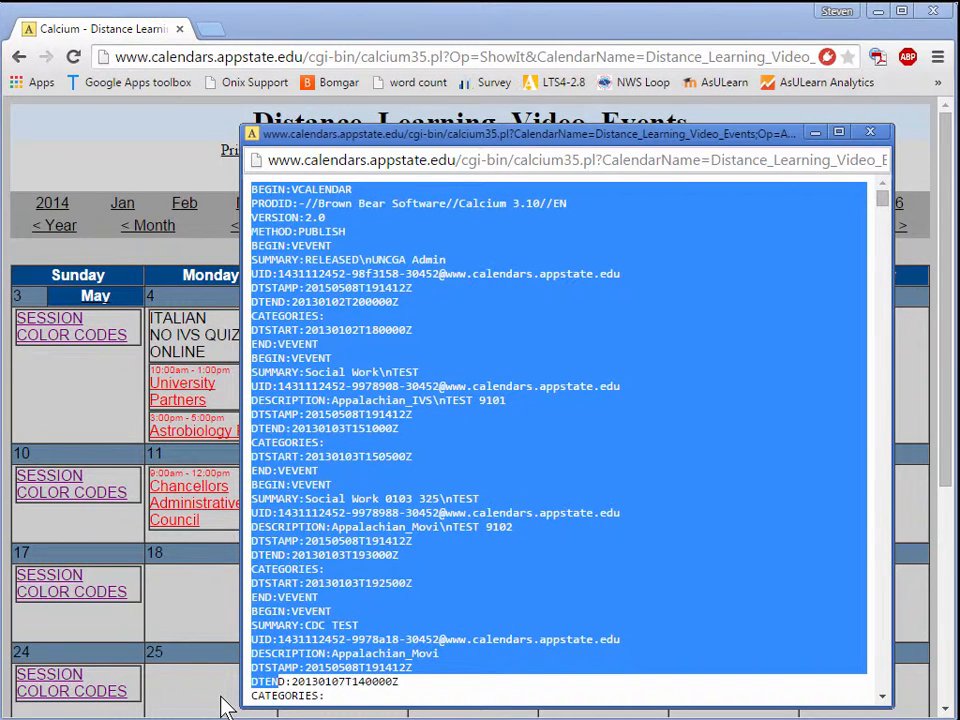
pyautogui.click(868, 132)
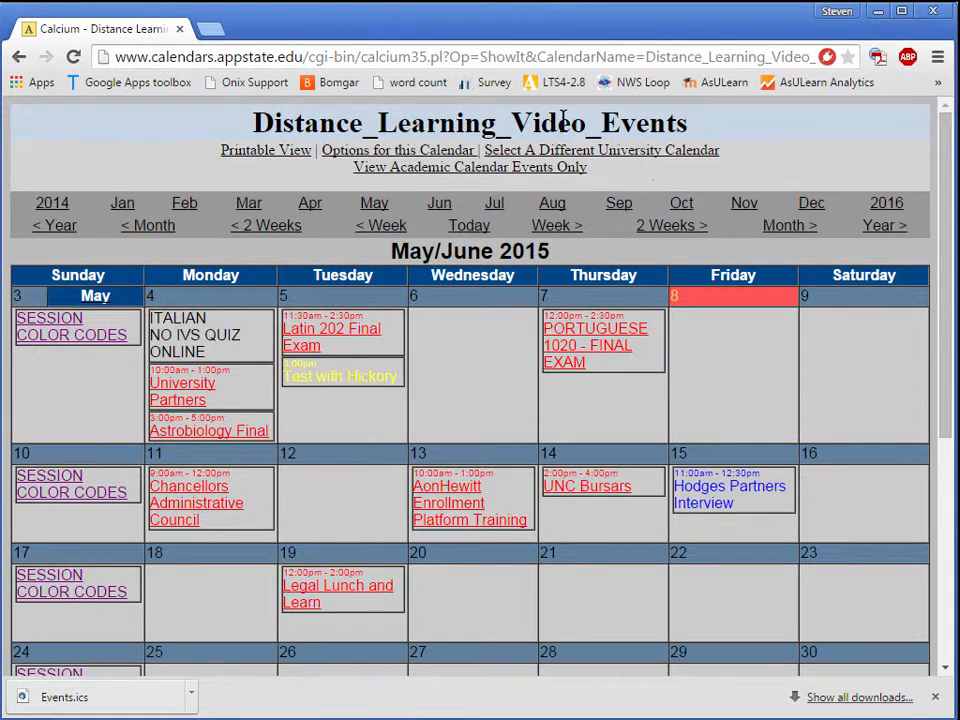
# Go to gmail.com in the same browser tab.
pyautogui.click(185, 57)
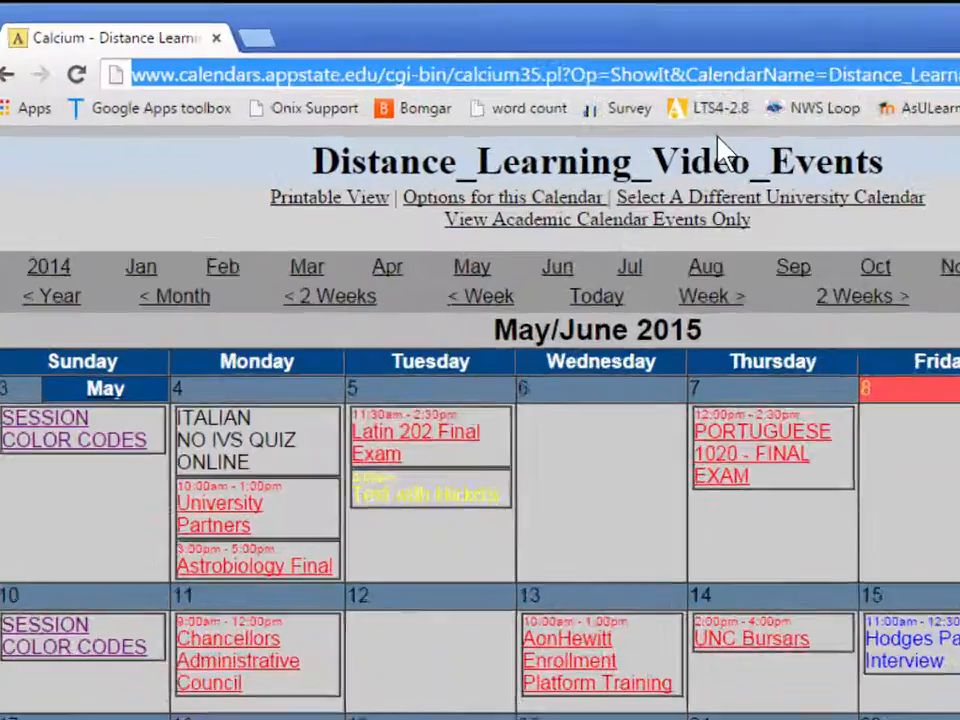
pyautogui.write('gm')
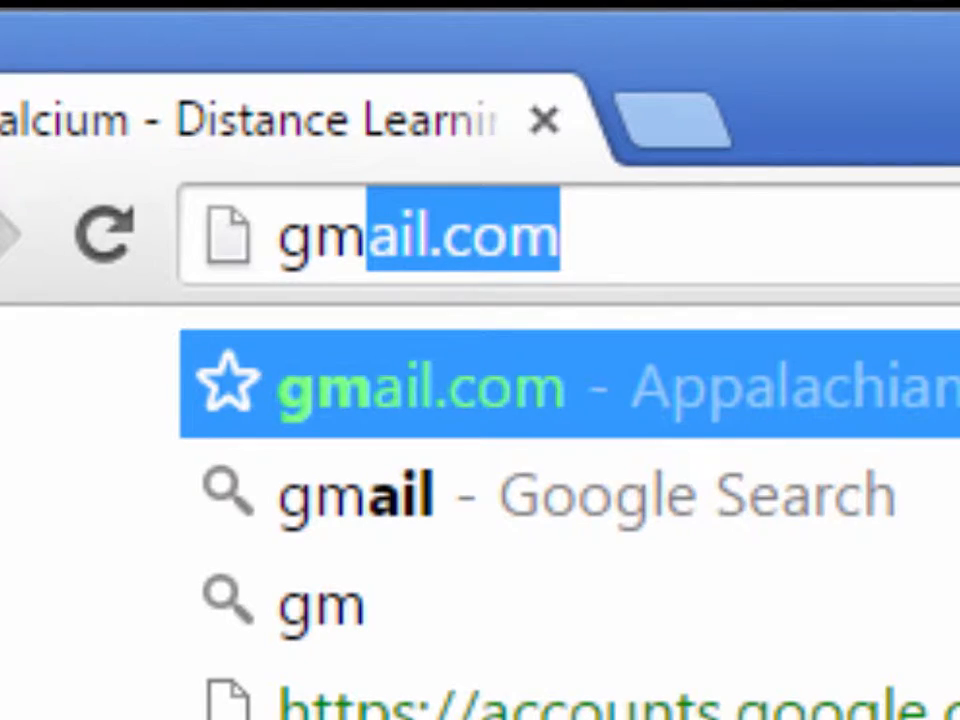
pyautogui.write('ail.com')
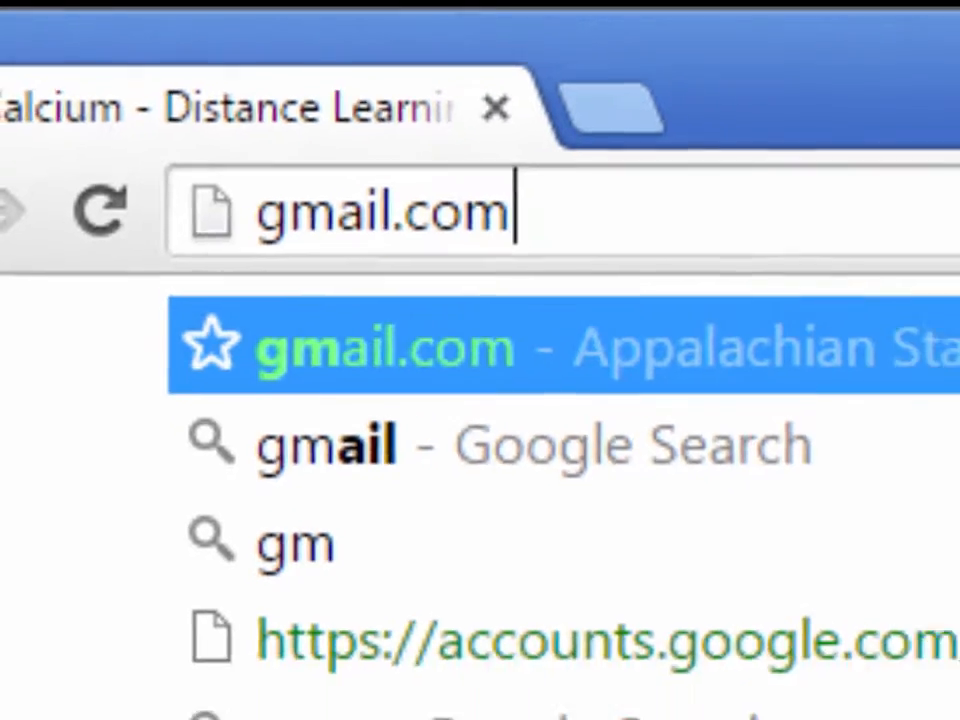
pyautogui.press('Return')
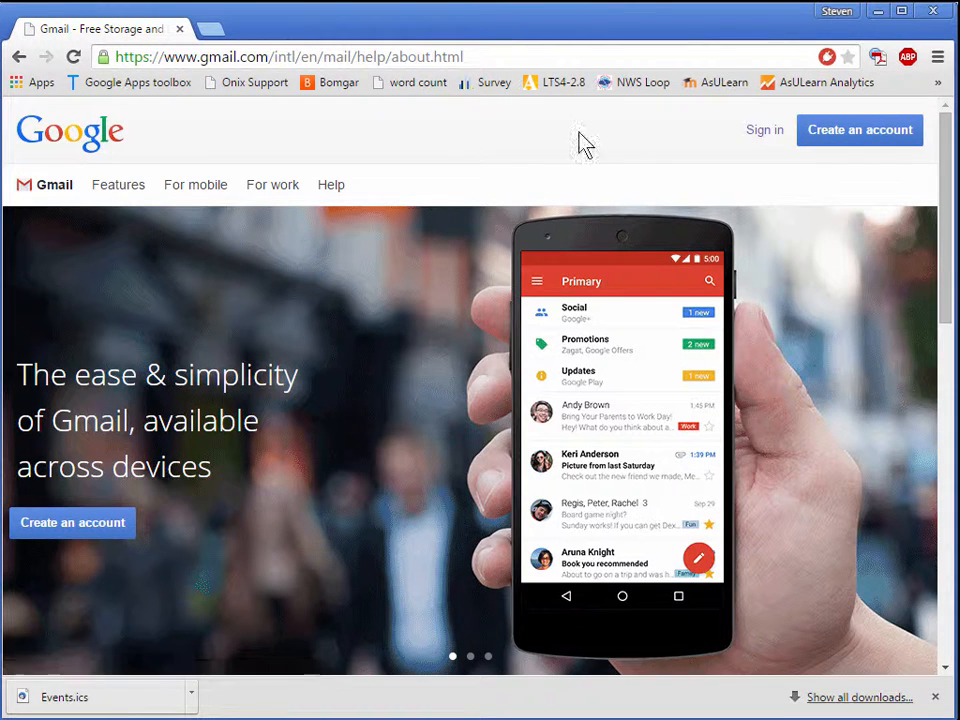
# Sign in to Gmail with the account's e-mail address and password.
pyautogui.click(766, 140)
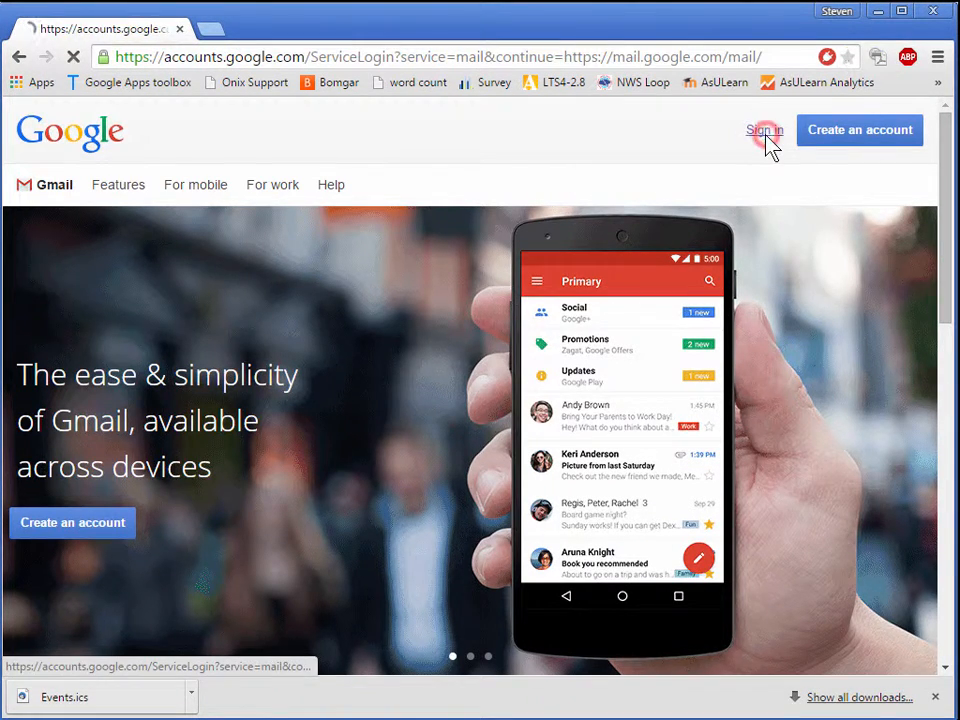
pyautogui.click(488, 447)
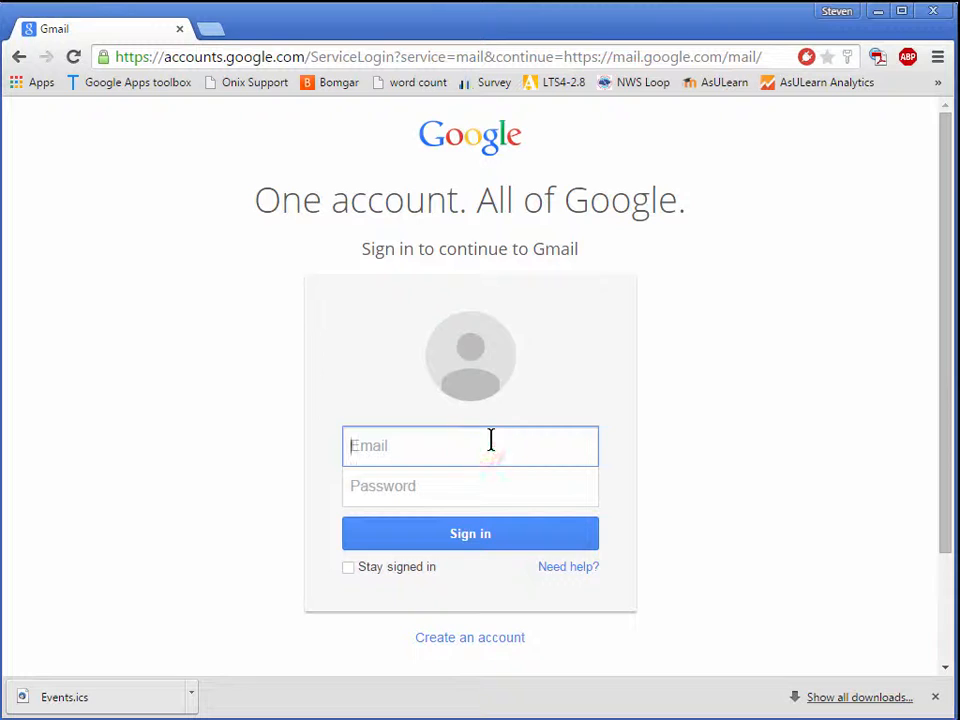
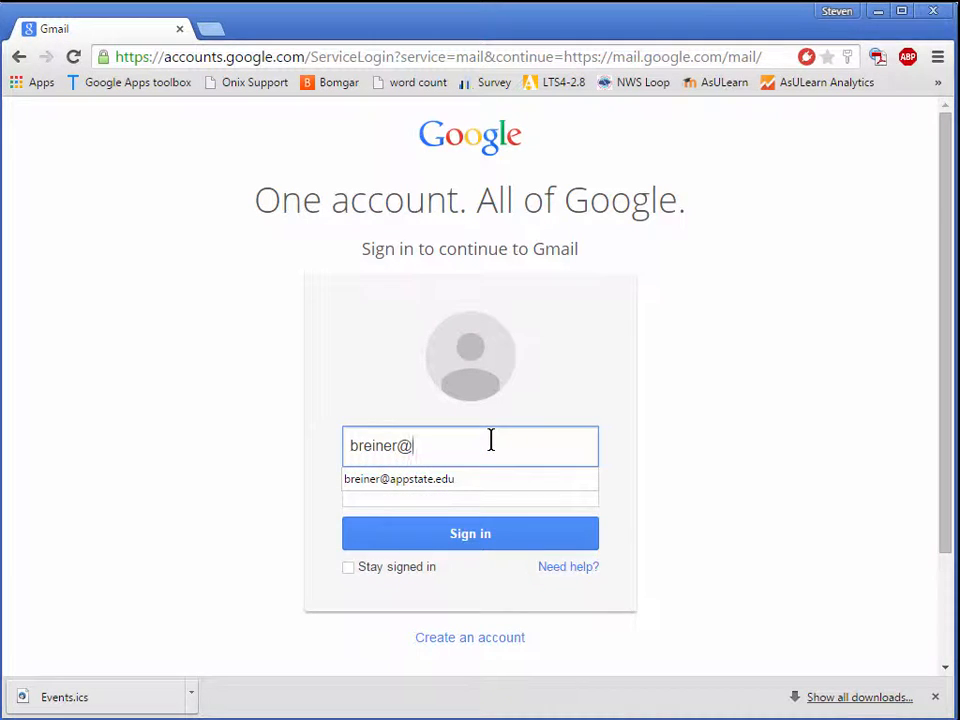
pyautogui.press('Down')
pyautogui.press('Return')
pyautogui.press('Tab')
pyautogui.write('•')
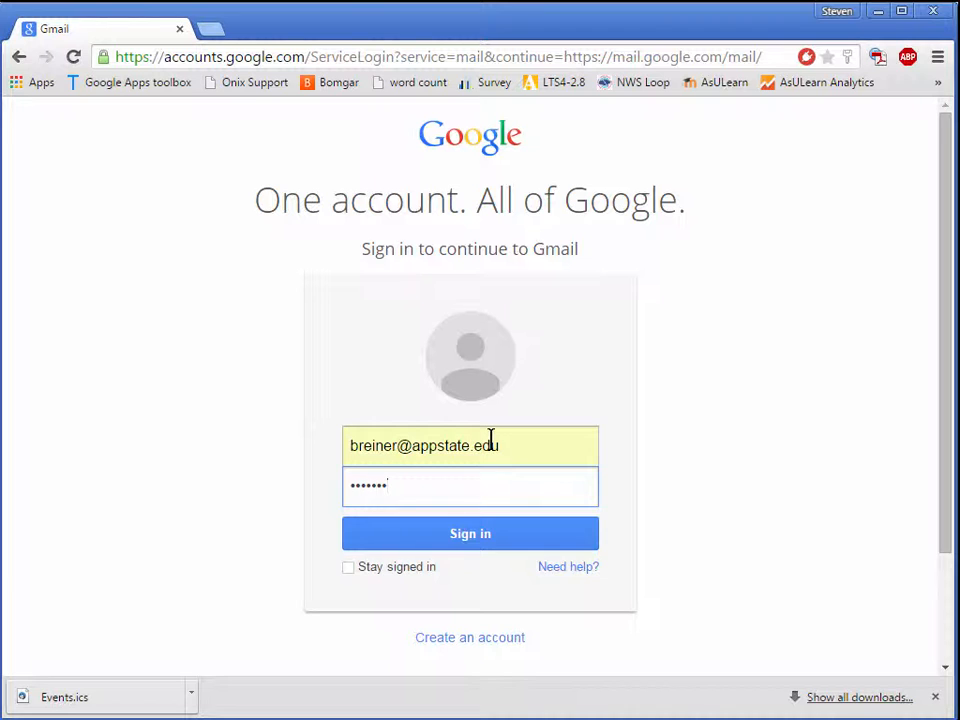
pyautogui.press('Return')
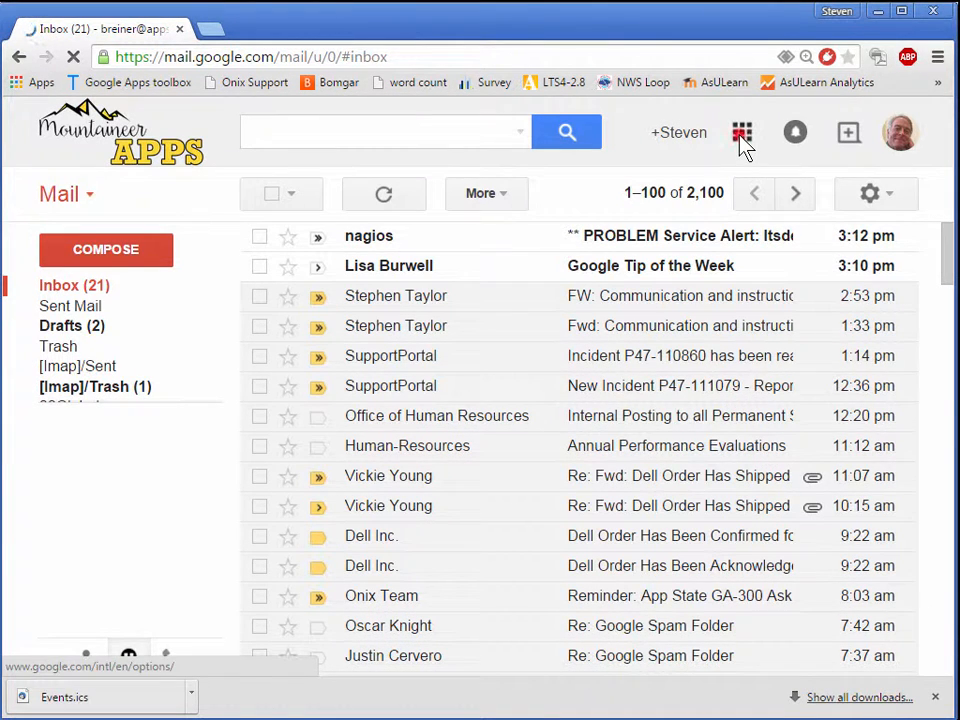
# Switch from Gmail to Google Calendar and hide the account owner's primary calendar under My calendars.
pyautogui.click(742, 135)
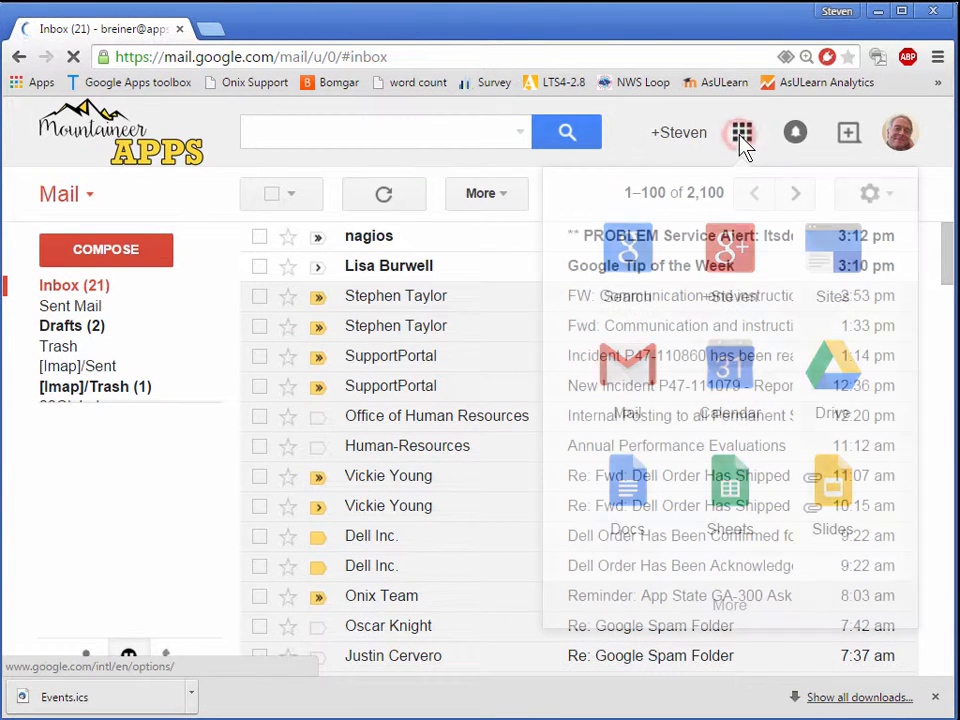
pyautogui.click(727, 375)
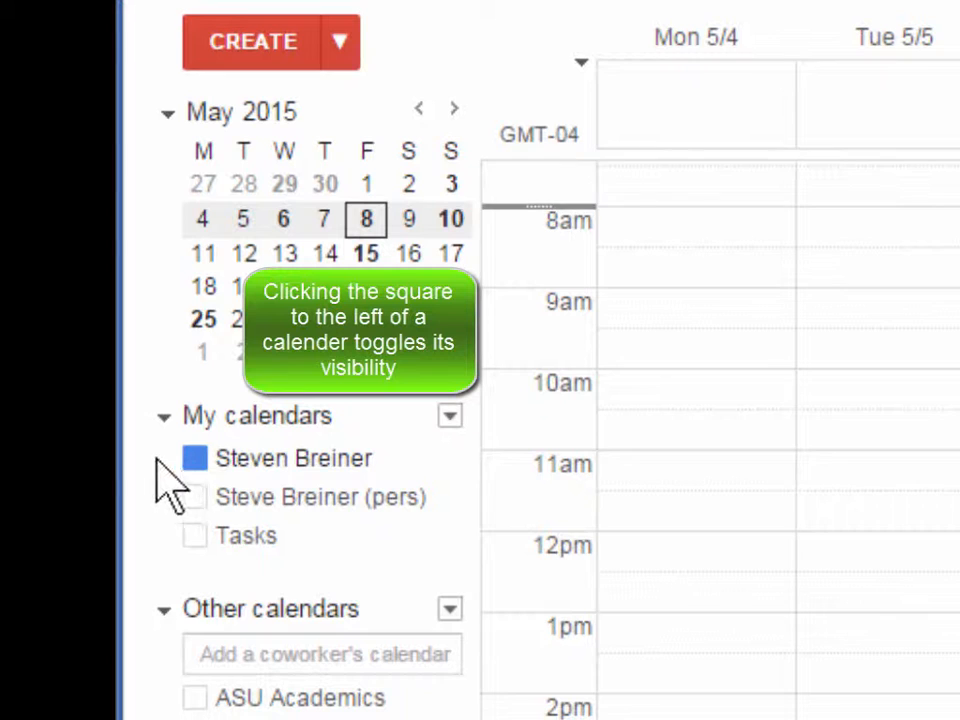
pyautogui.click(194, 457)
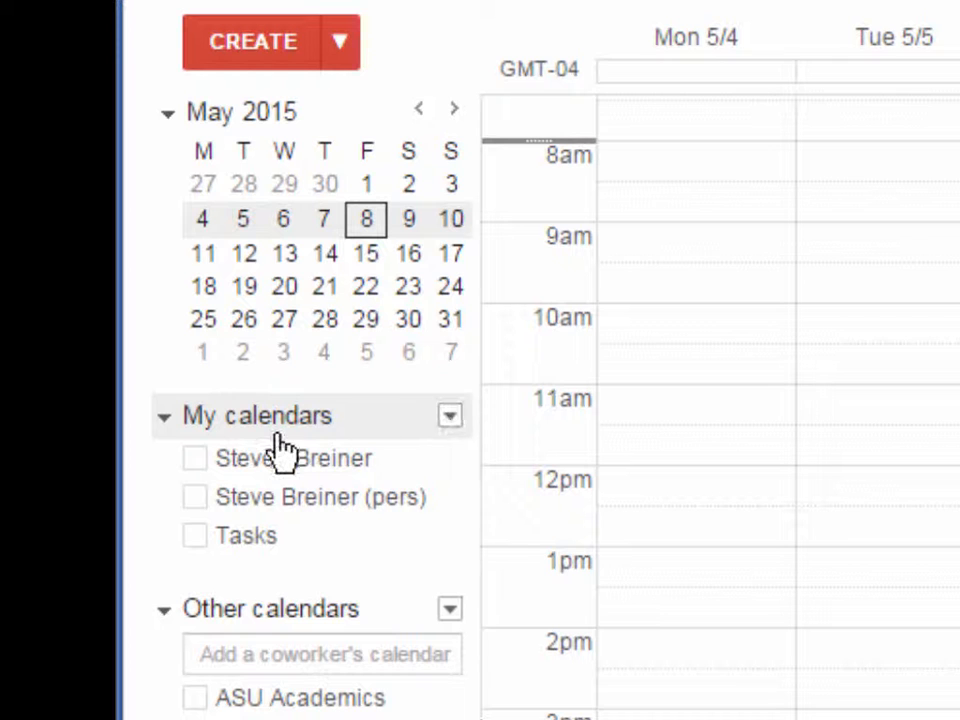
# Create a new calendar named Interactive Video Calendar under My calendars.
pyautogui.click(450, 417)
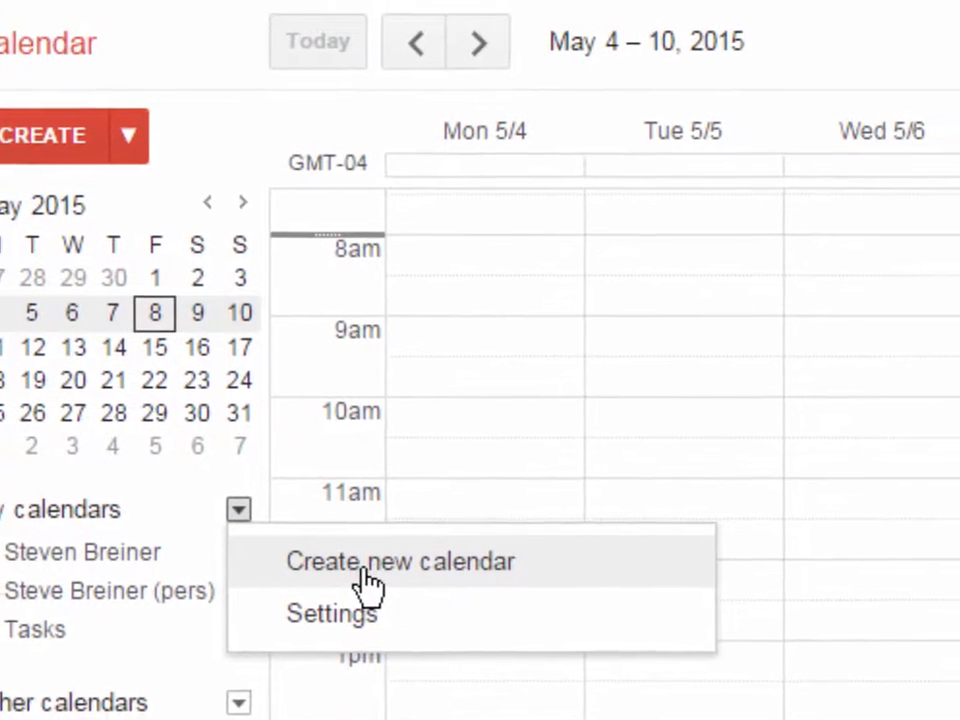
pyautogui.click(366, 588)
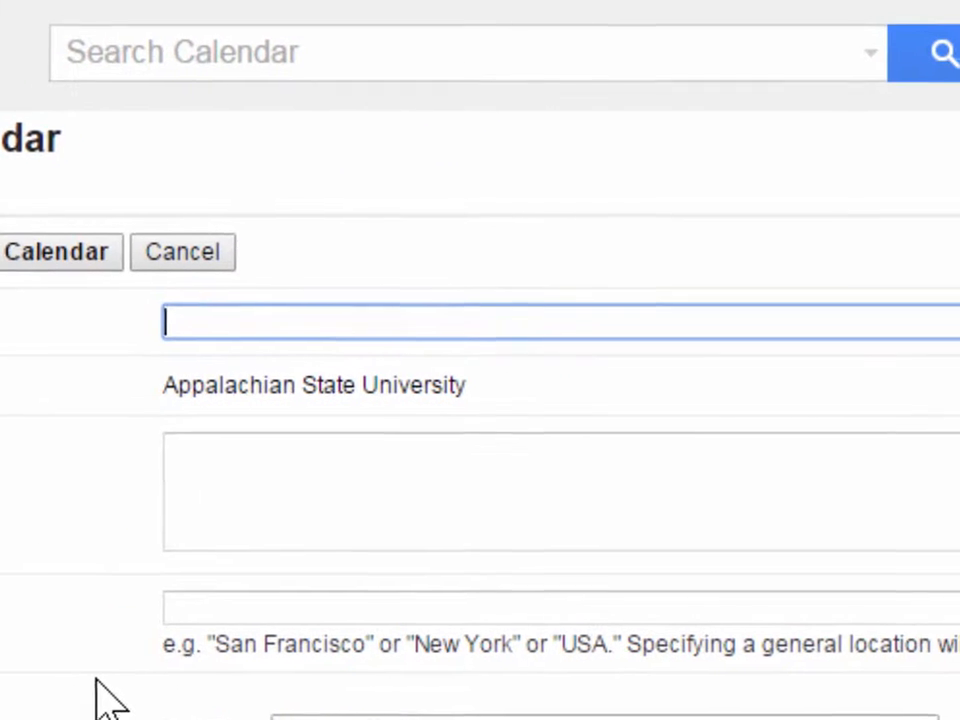
pyautogui.write('Interacti')
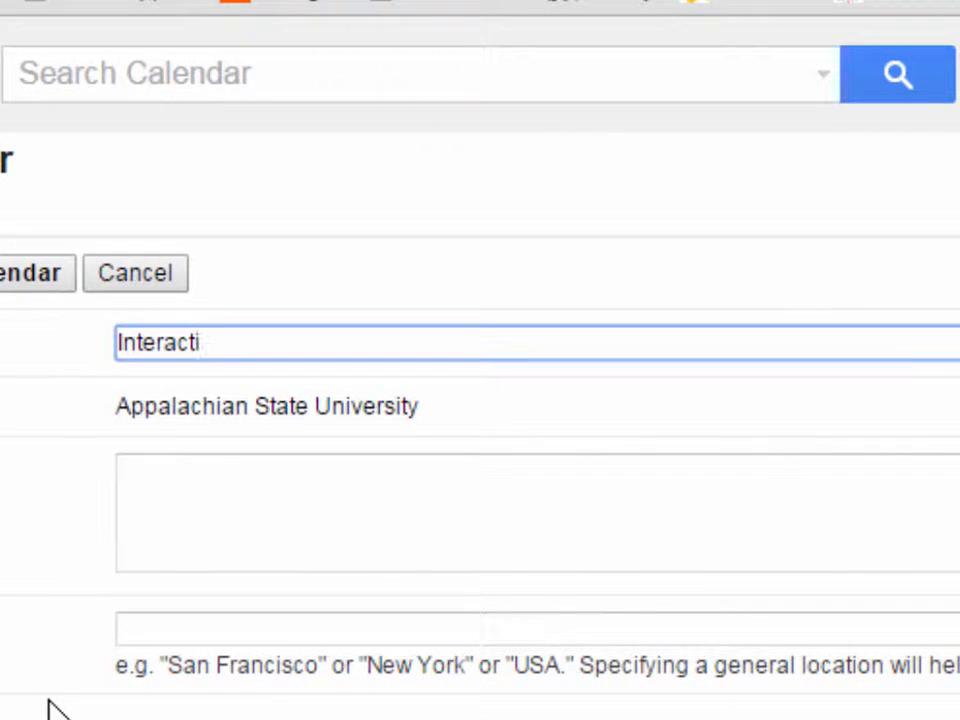
pyautogui.write('ve Vid')
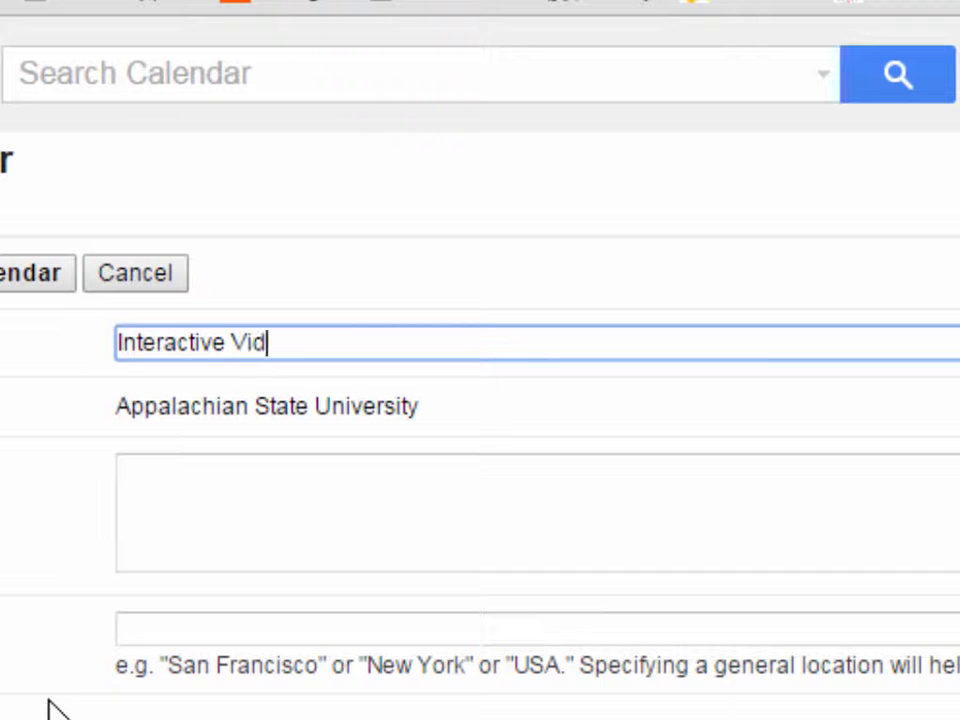
pyautogui.write('eo Cal')
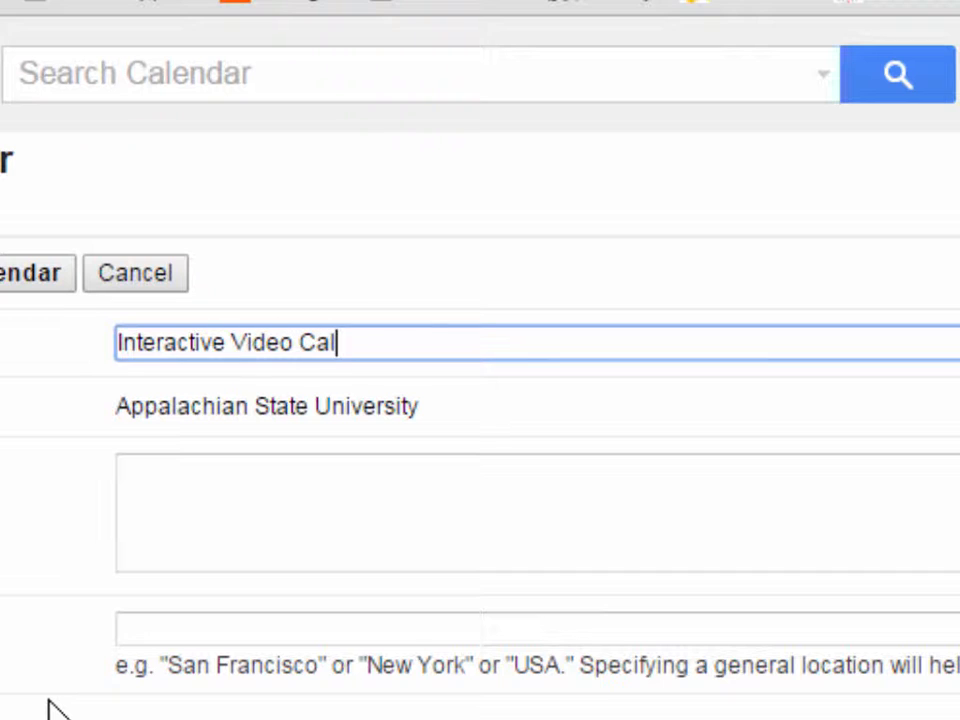
pyautogui.write('ena')
pyautogui.press('BackSpace')
pyautogui.write('dat')
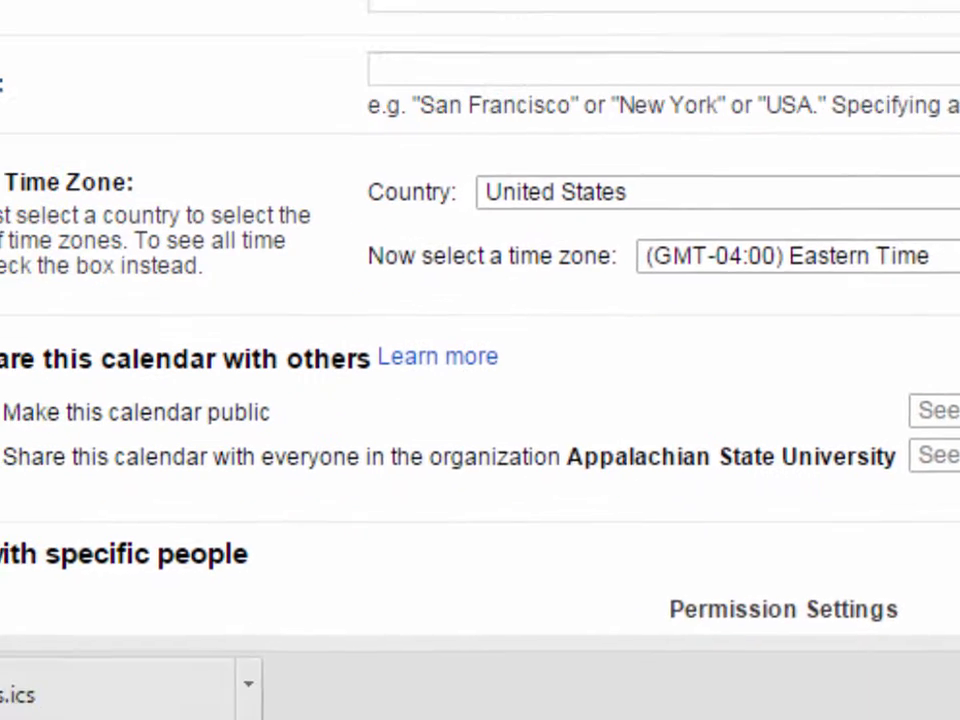
pyautogui.scroll(-2, 480, 340)
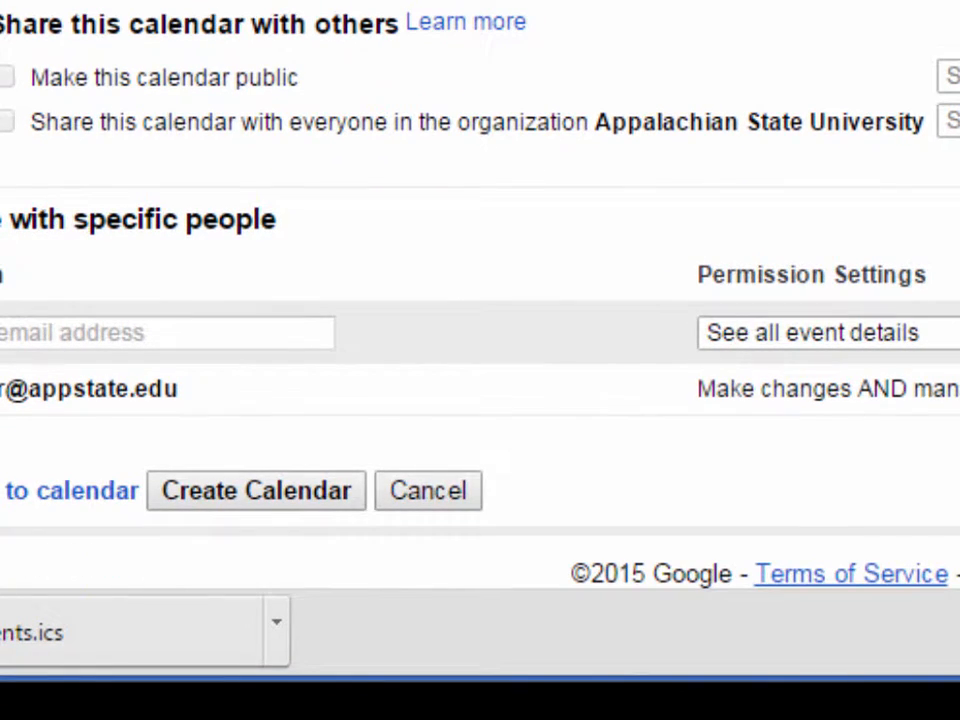
pyautogui.click(274, 474)
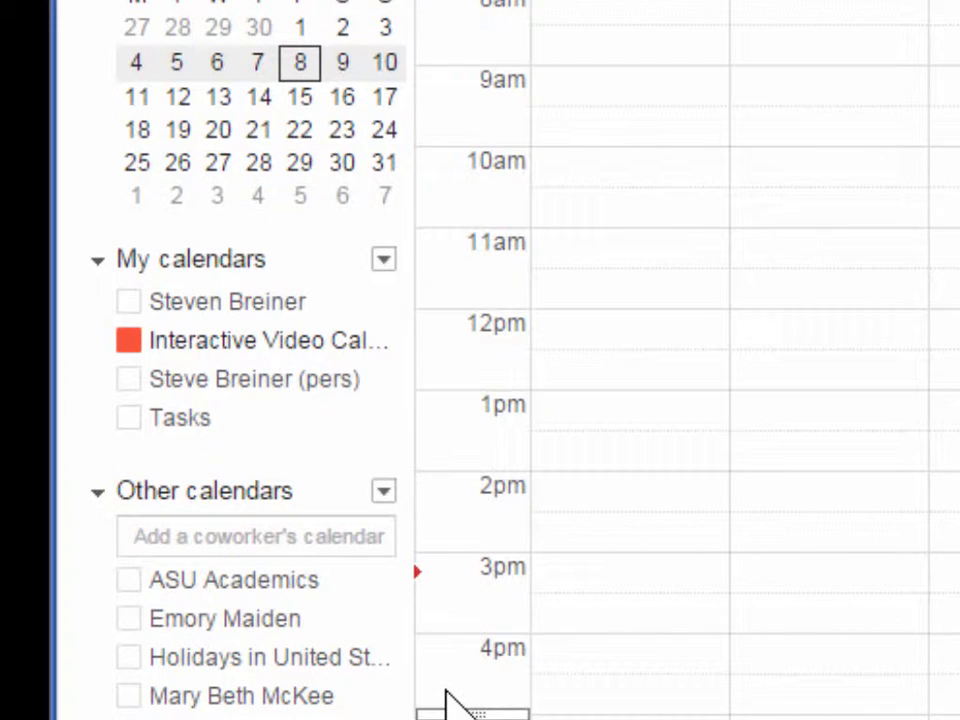
# Start a calendar import from Other calendars and choose the Events.ics file on the Desktop.
pyautogui.moveTo(193, 354)
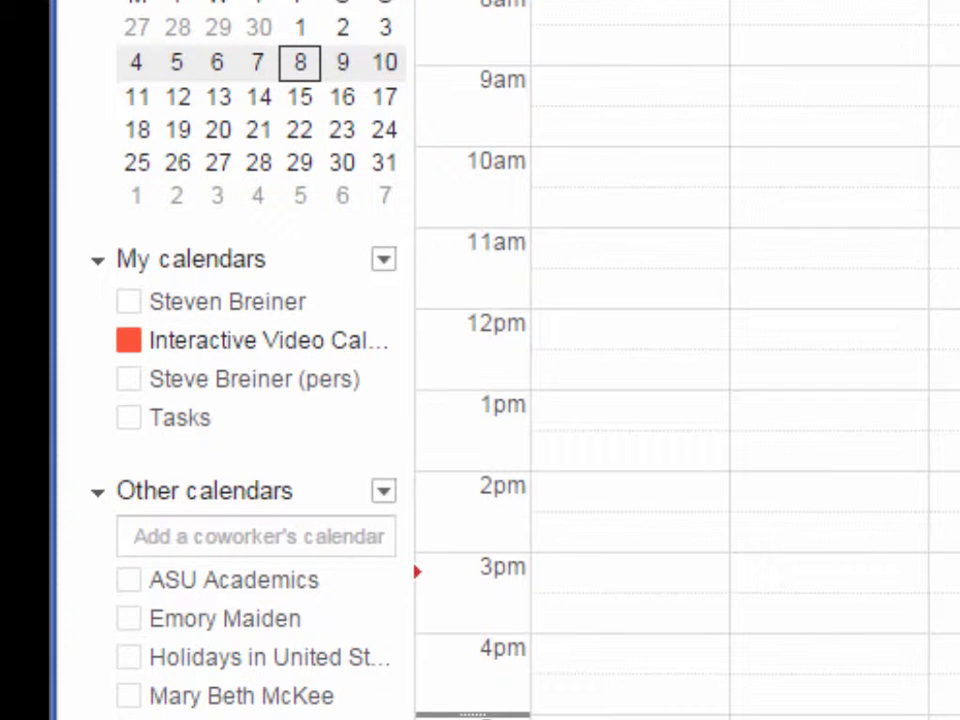
pyautogui.scroll(-3, 771, 439)
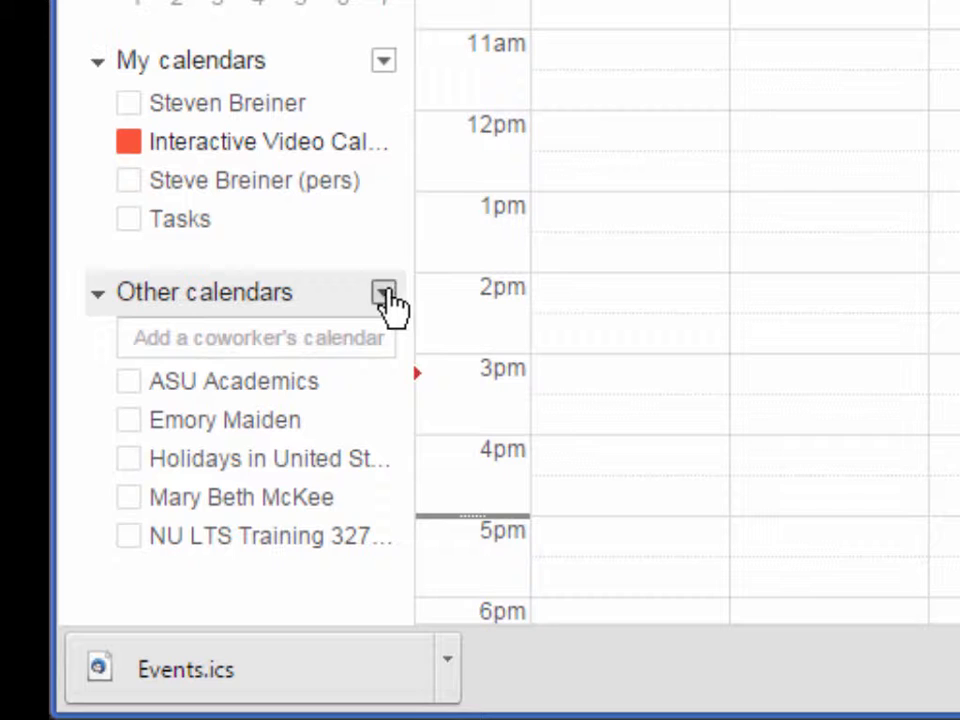
pyautogui.click(386, 292)
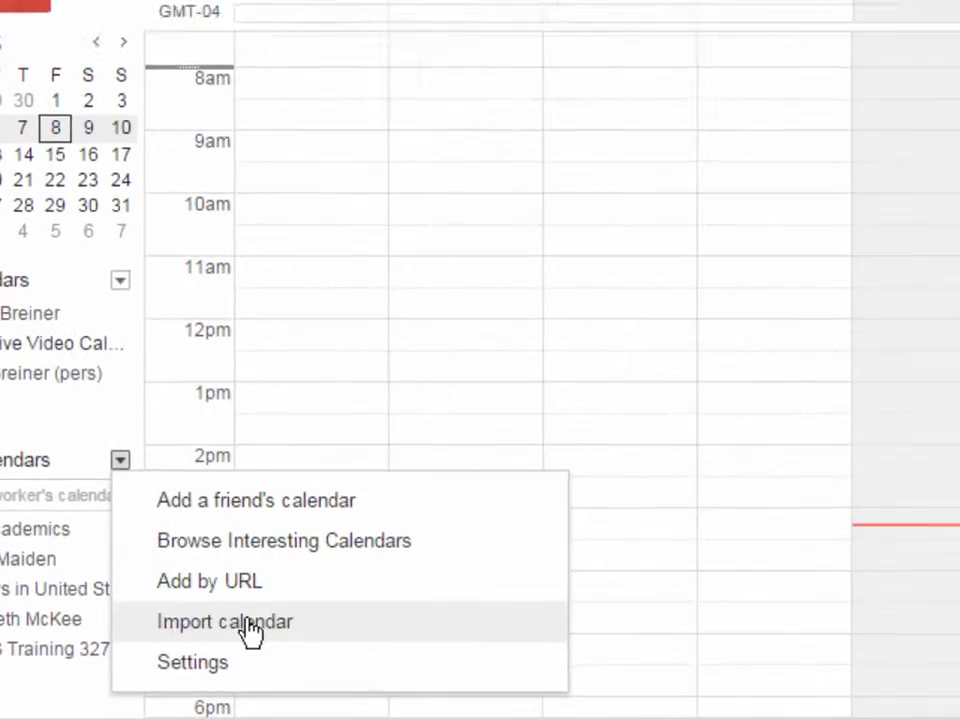
pyautogui.click(250, 628)
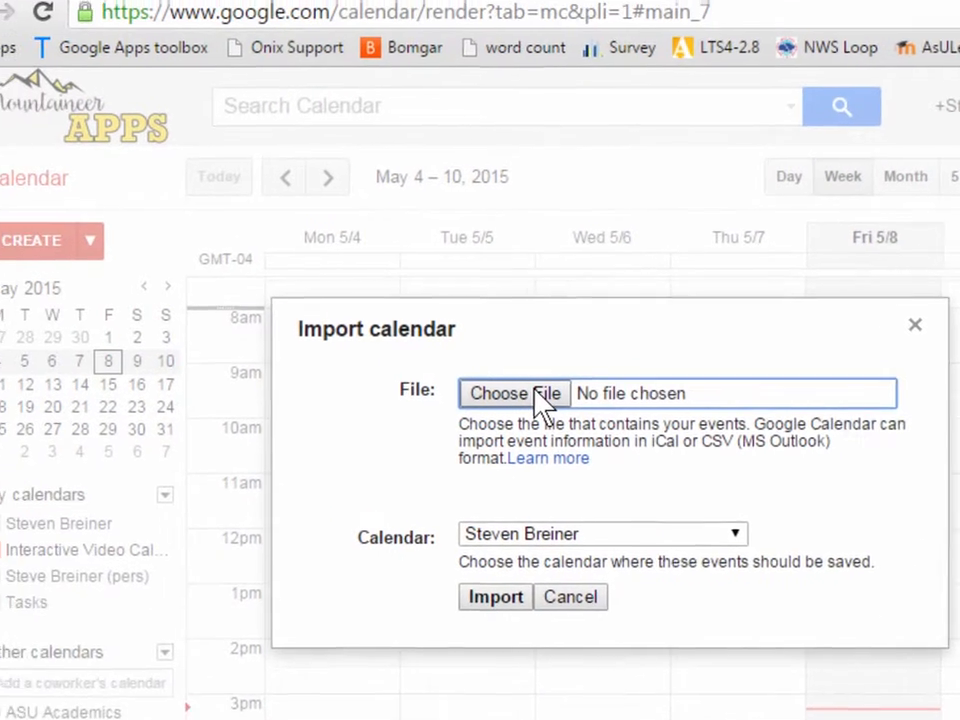
pyautogui.click(375, 272)
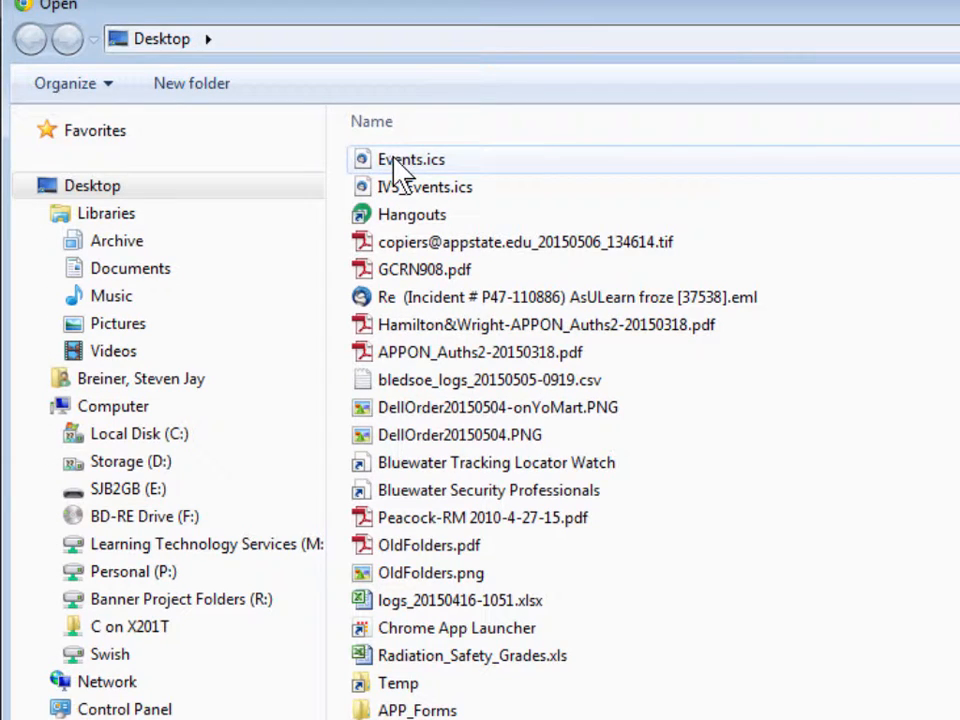
pyautogui.doubleClick(391, 157)
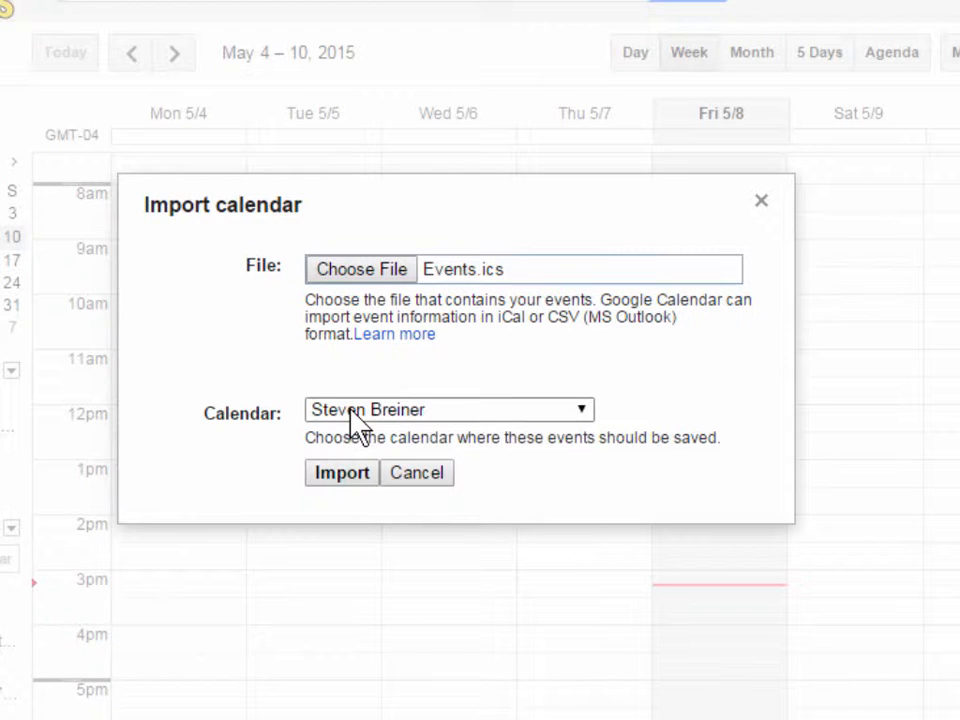
# Import the events into the Interactive Video Calendar and close the import dialog.
pyautogui.click(351, 409)
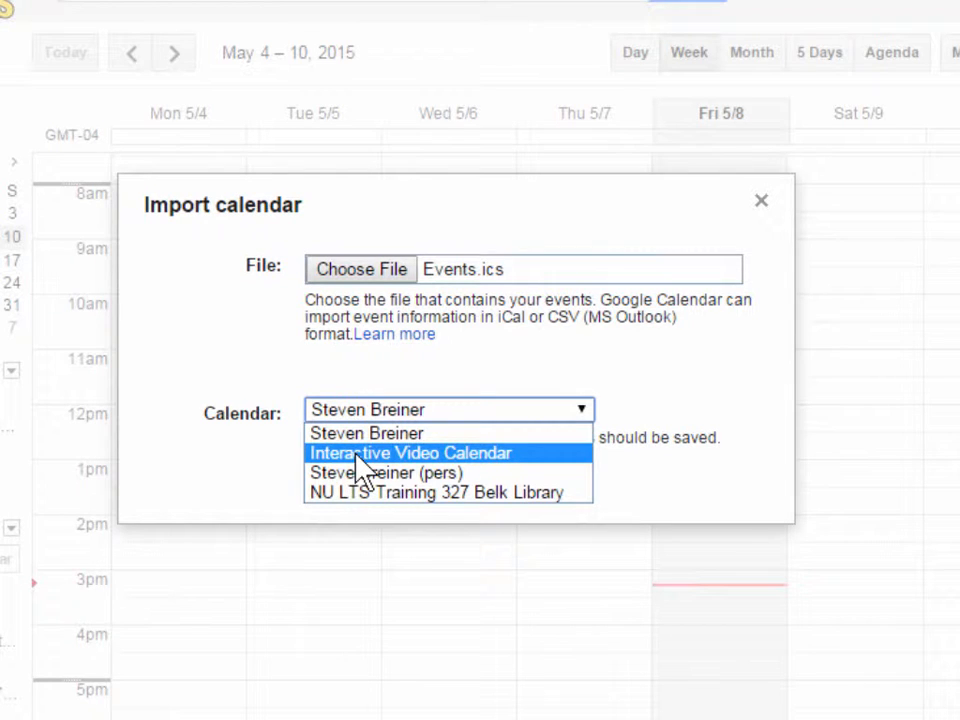
pyautogui.click(358, 455)
pyautogui.click(342, 474)
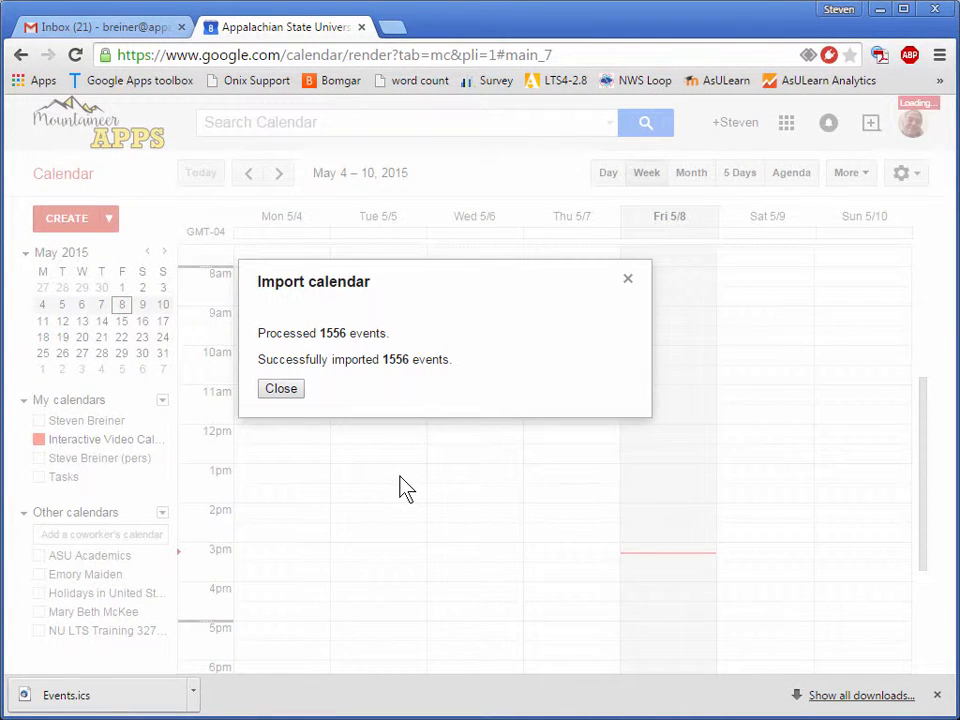
pyautogui.click(284, 391)
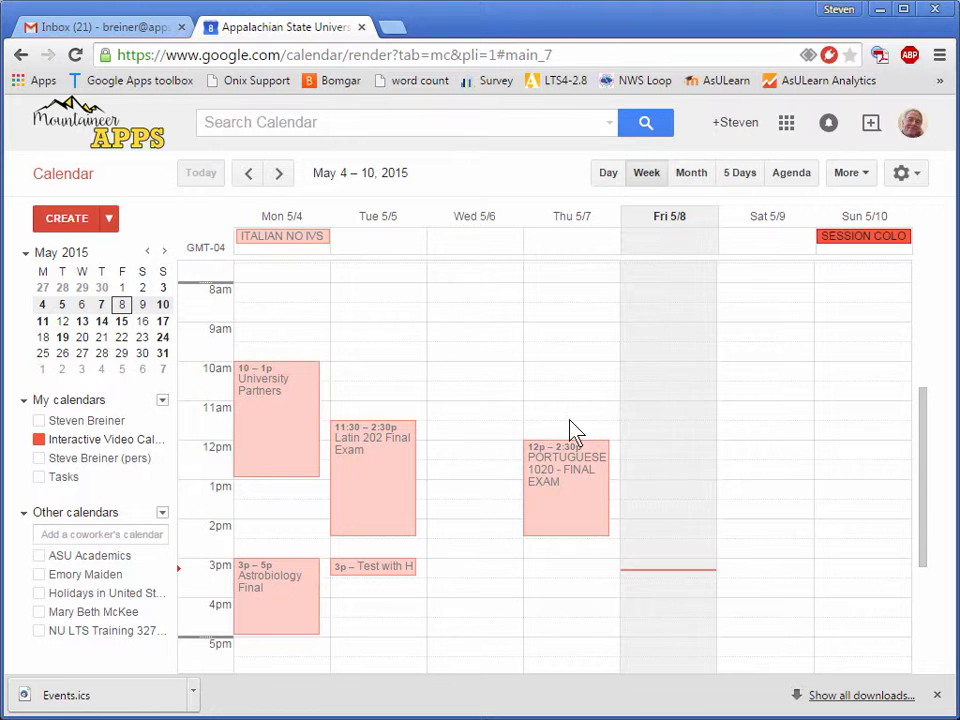
# Examine the imported events in the current week and in the earlier weeks back to mid-April 2015.
pyautogui.scroll(3, 637, 401)
pyautogui.scroll(-4, 636, 400)
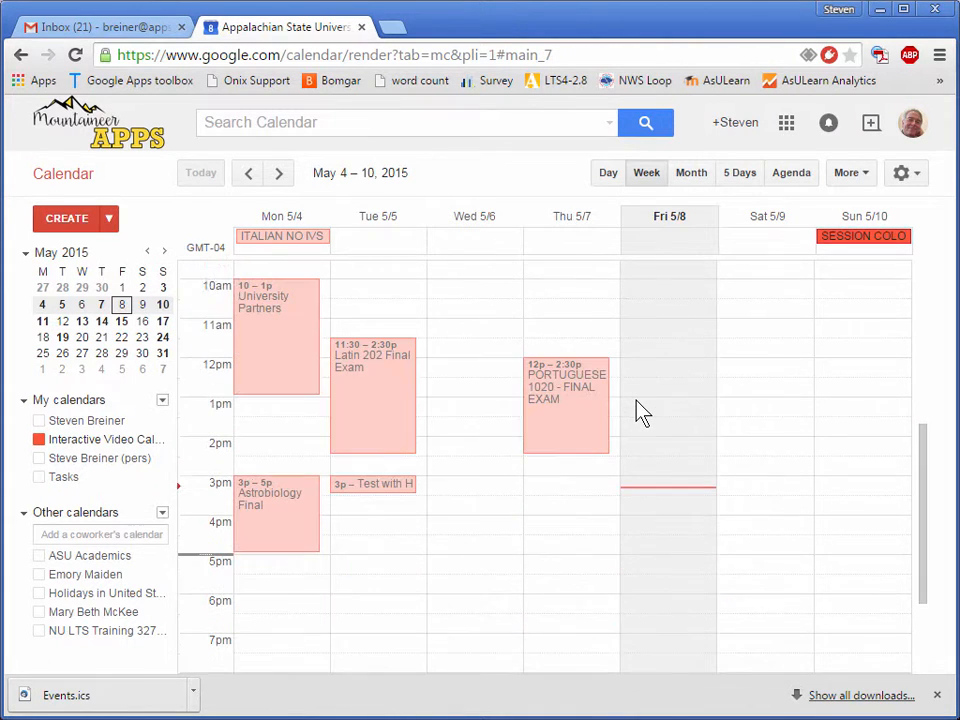
pyautogui.click(250, 174)
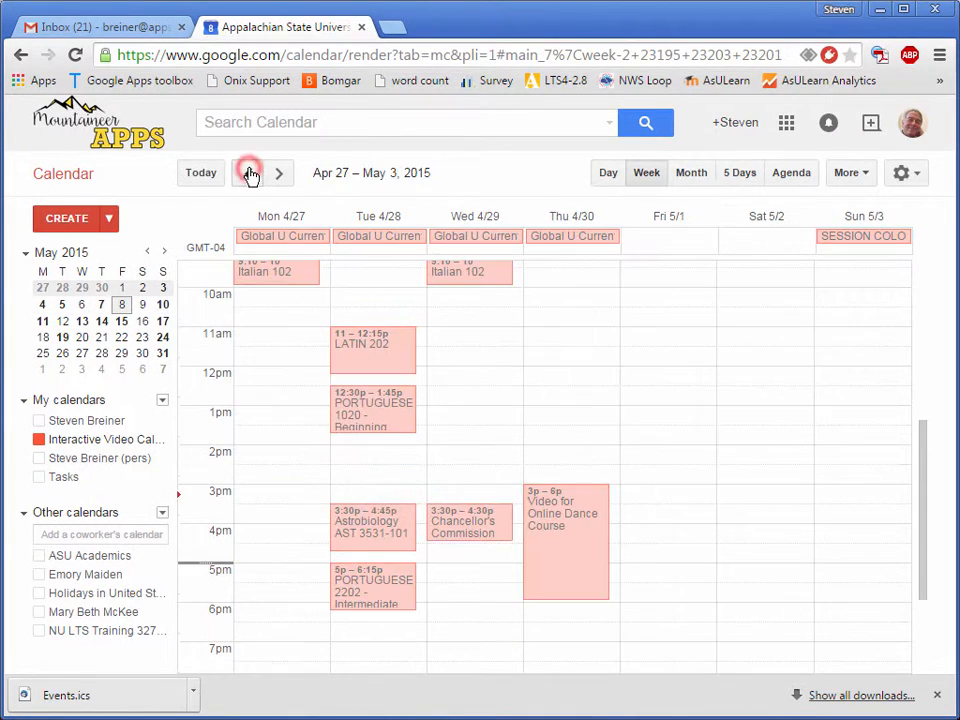
pyautogui.click(250, 174)
pyautogui.click(250, 174)
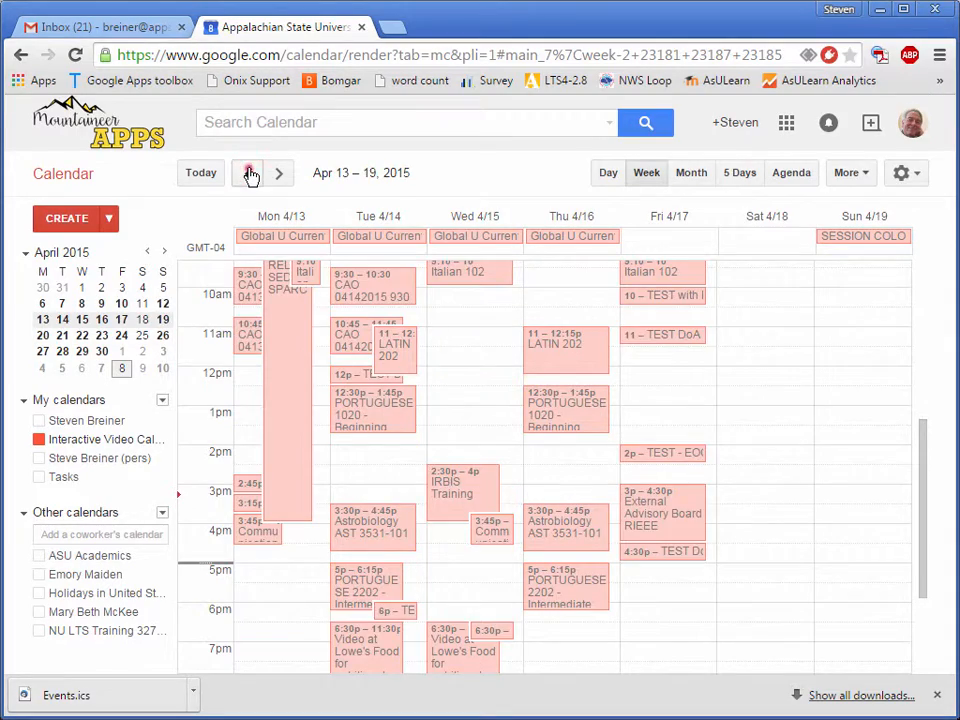
pyautogui.click(250, 174)
pyautogui.click(281, 173)
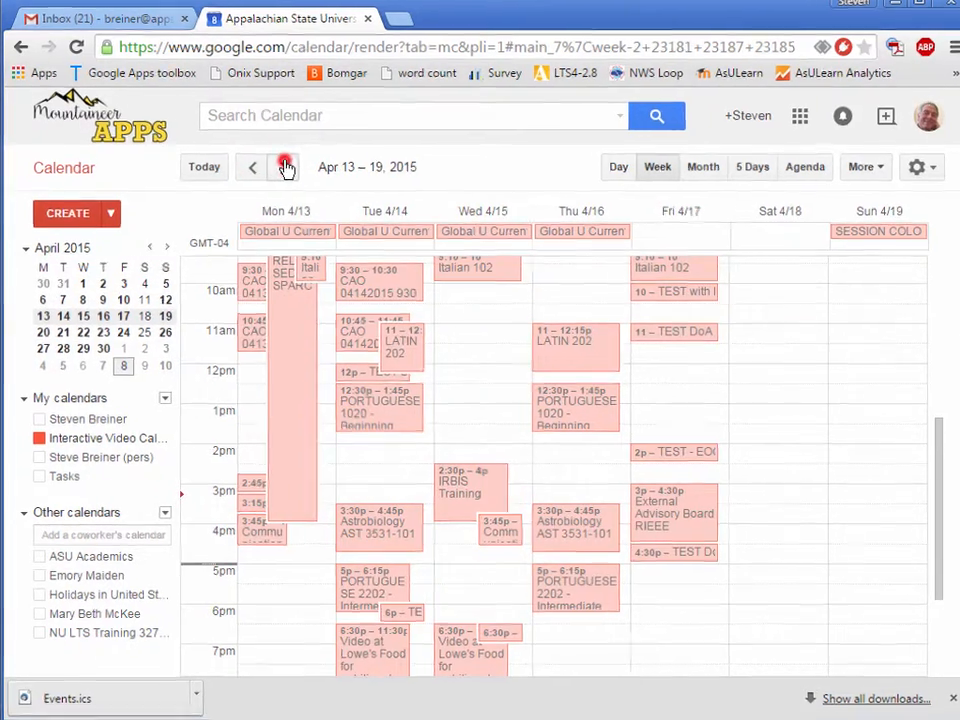
pyautogui.click(279, 173)
# Change the Interactive Video Calendar's color to light blue and return to the current week with its events shown.
pyautogui.click(48, 417)
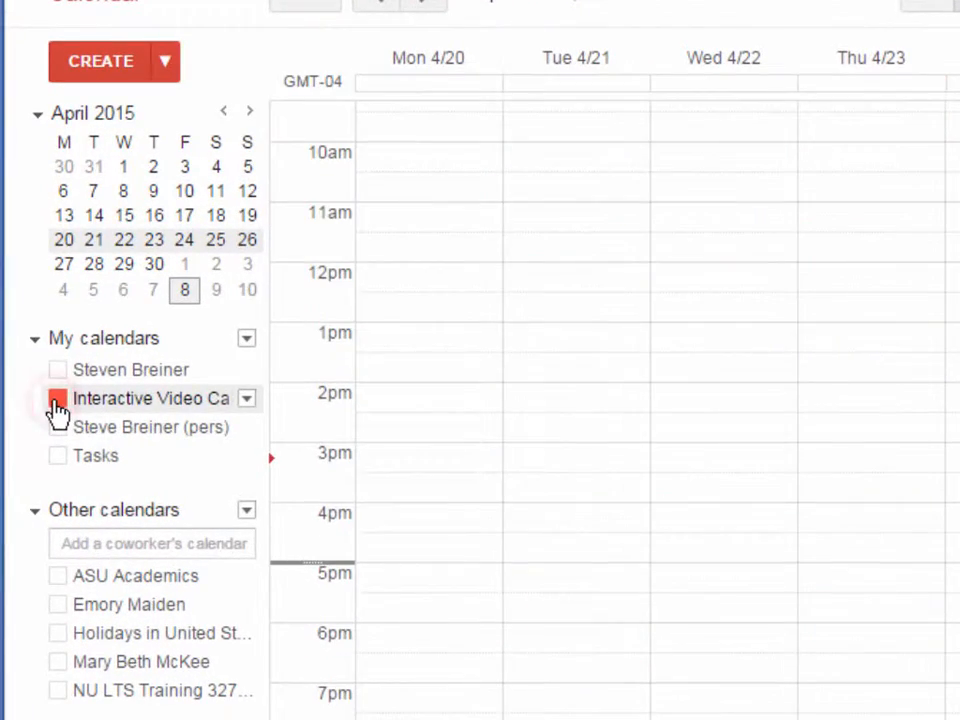
pyautogui.click(246, 398)
pyautogui.click(348, 286)
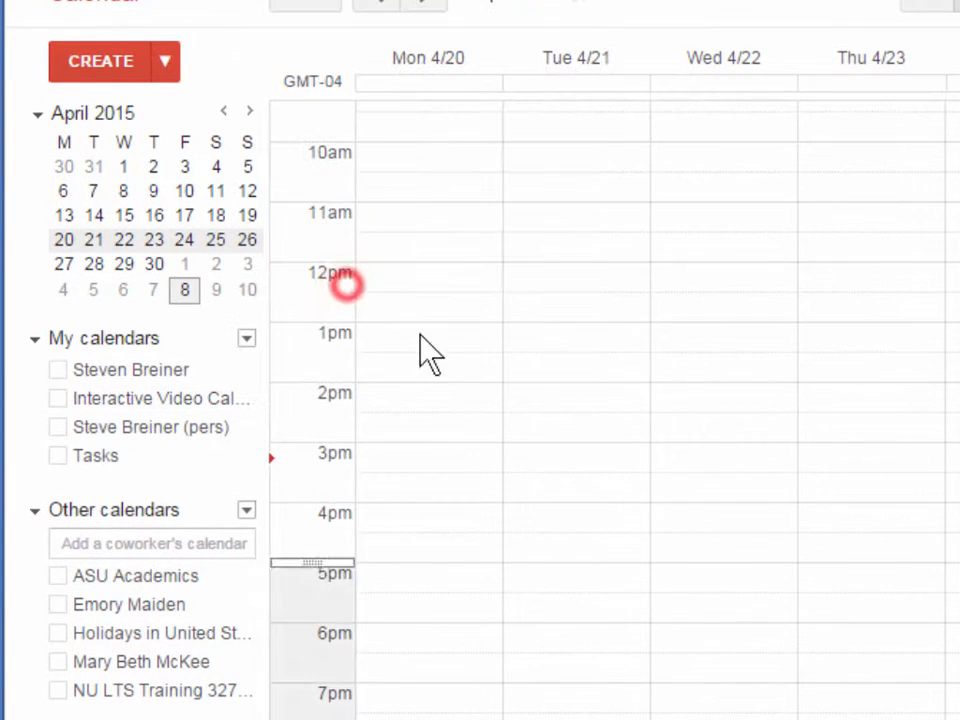
pyautogui.click(57, 398)
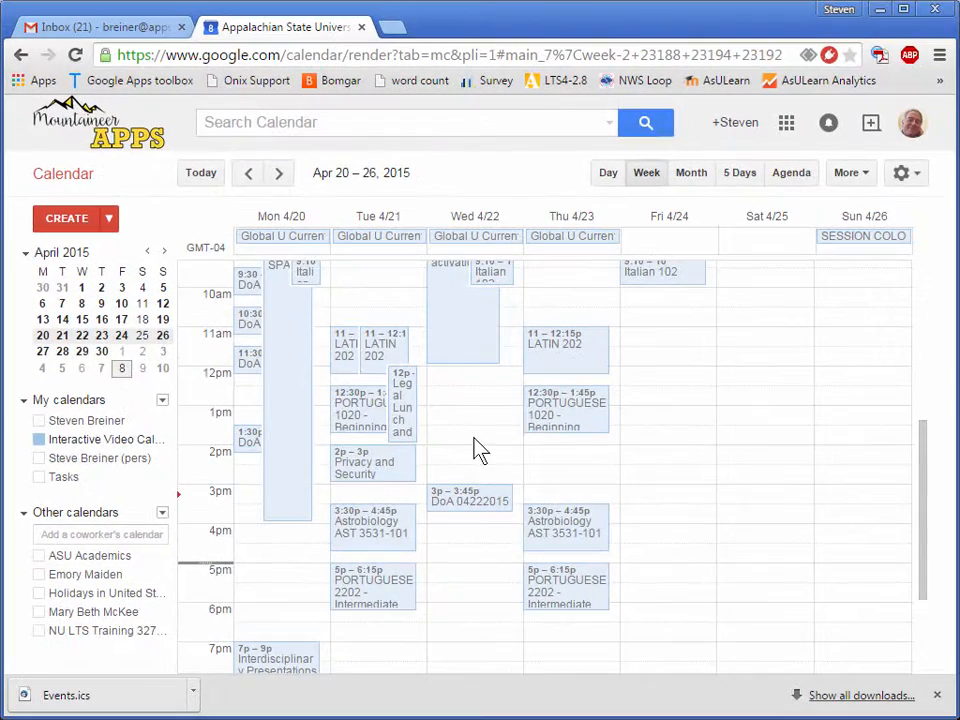
pyautogui.click(227, 131)
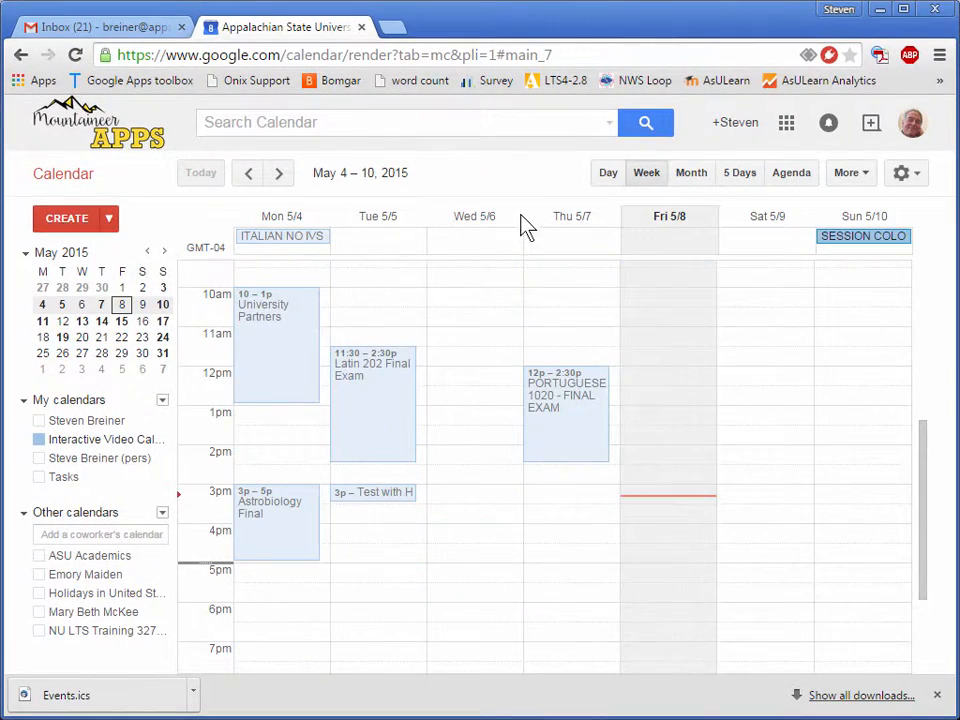